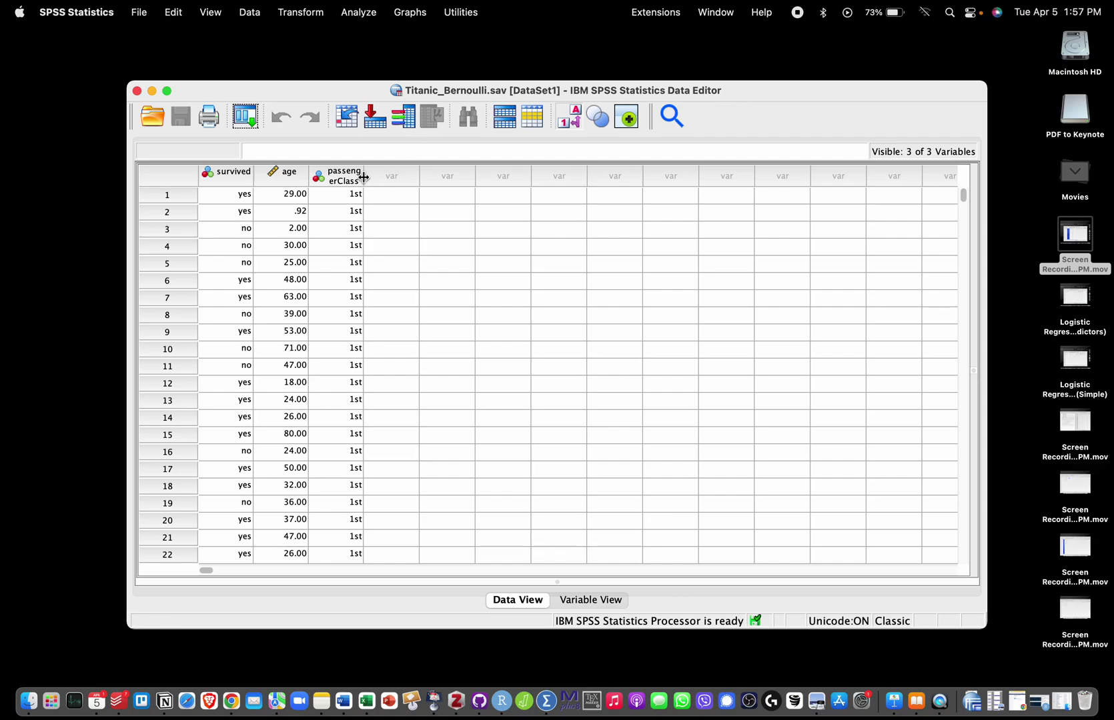
# Step: Widen the passengerClass and age columns so that passengerClass fits on a single line
pyautogui.moveTo(365, 177); pyautogui.dragTo(417, 176)
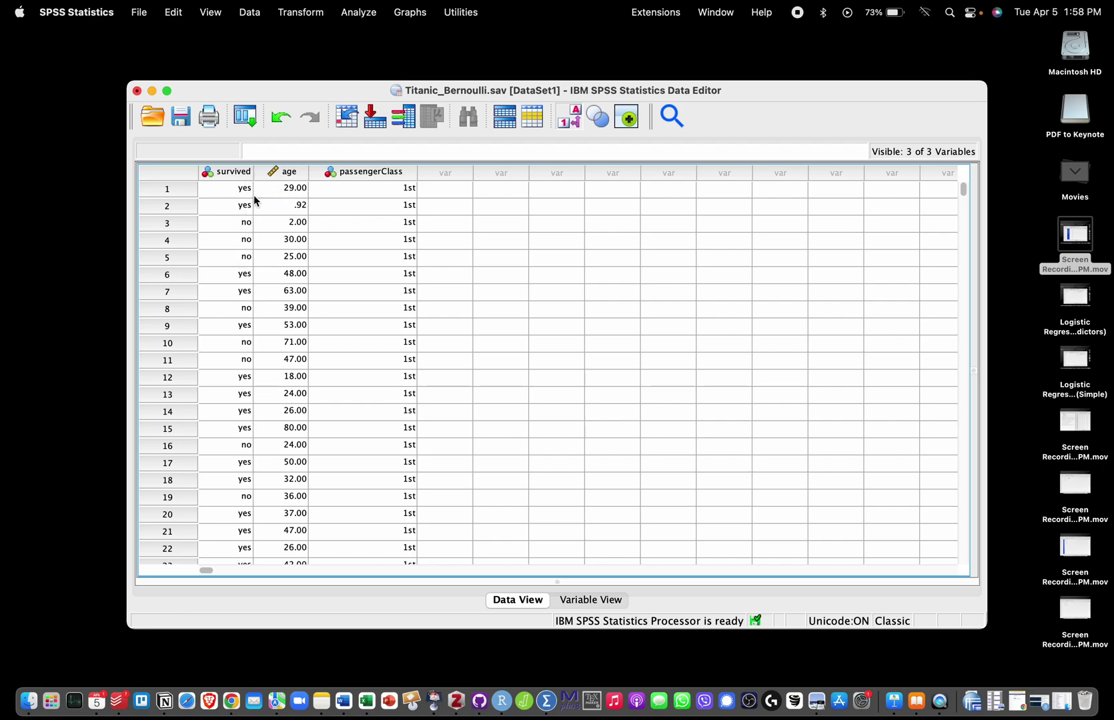
pyautogui.click(571, 117)
pyautogui.click(577, 111)
pyautogui.moveTo(308, 172); pyautogui.dragTo(338, 171)
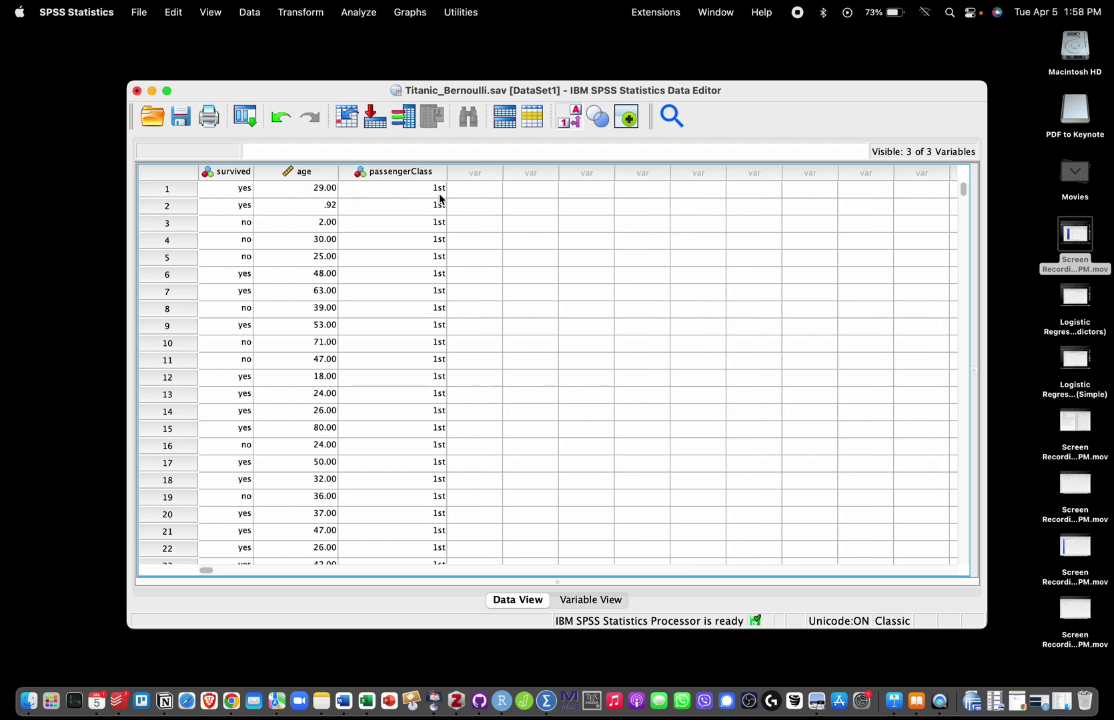
# Step: Look through the Titanic cases and compare the value labels with the underlying numeric codes, leaving the labels shown
pyautogui.scroll(-11, 419, 301)
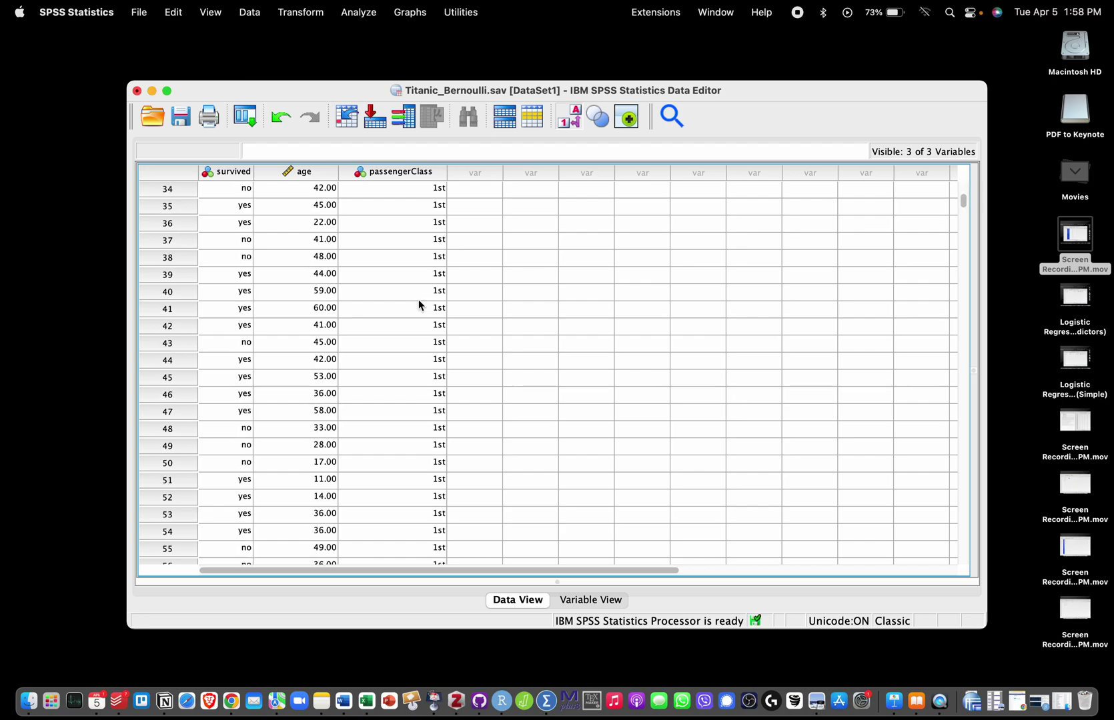
pyautogui.scroll(-11, 418, 303)
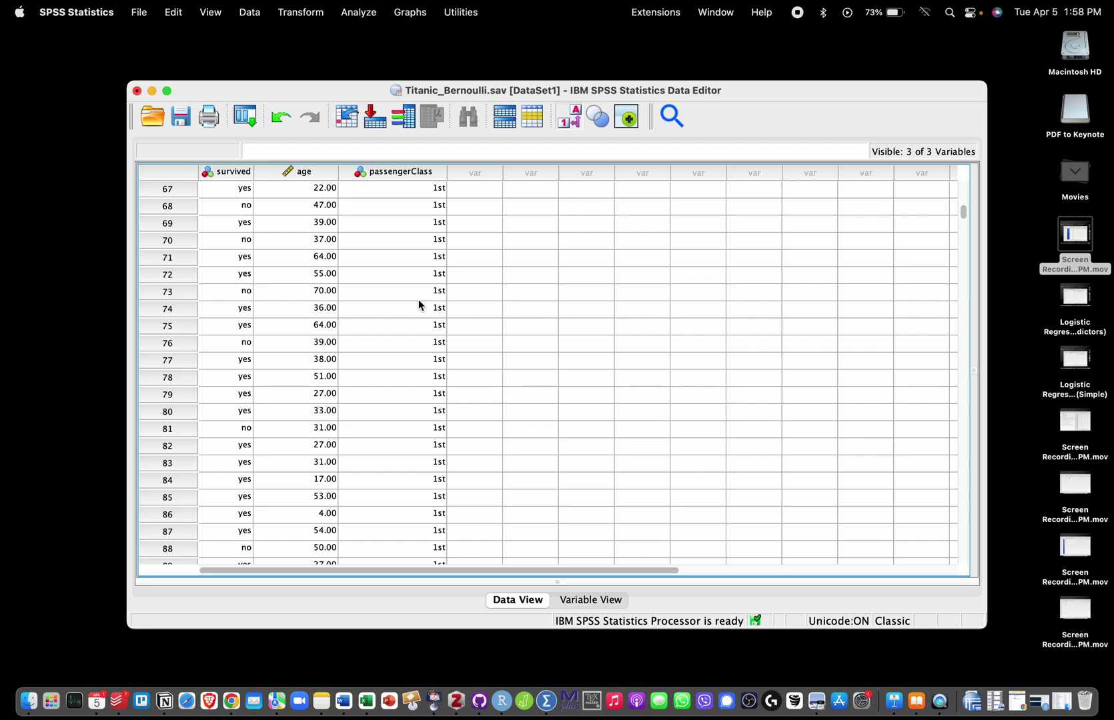
pyautogui.scroll(20, 418, 301)
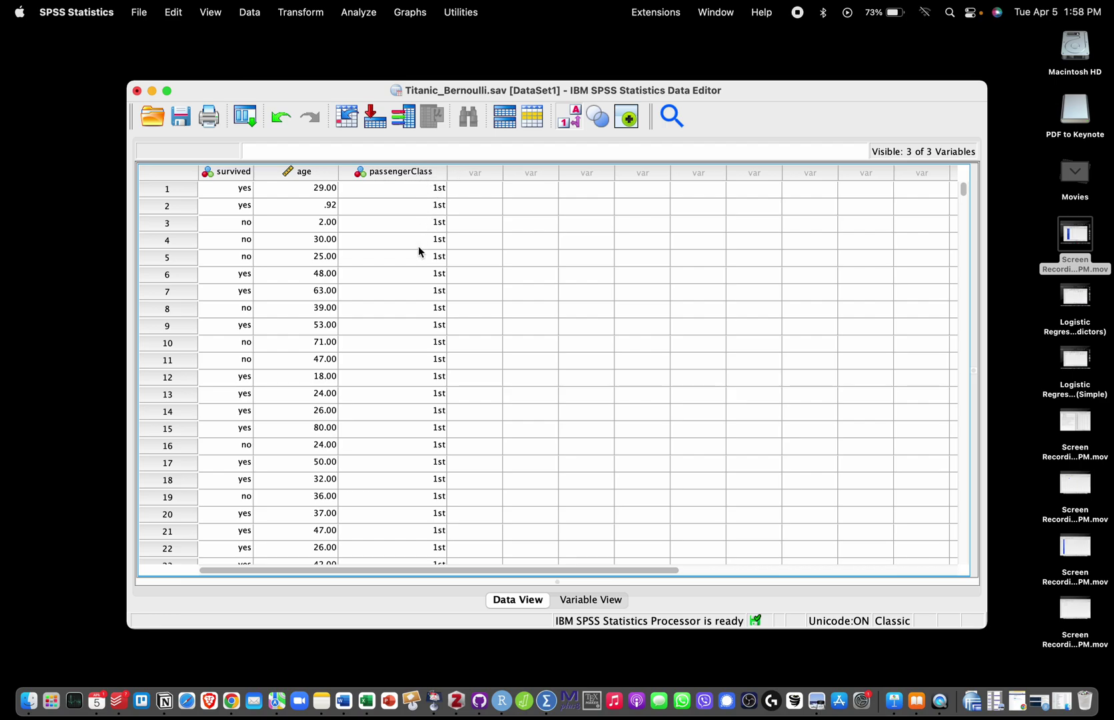
pyautogui.scroll(-19, 421, 208)
pyautogui.scroll(19, 422, 208)
pyautogui.click(569, 117)
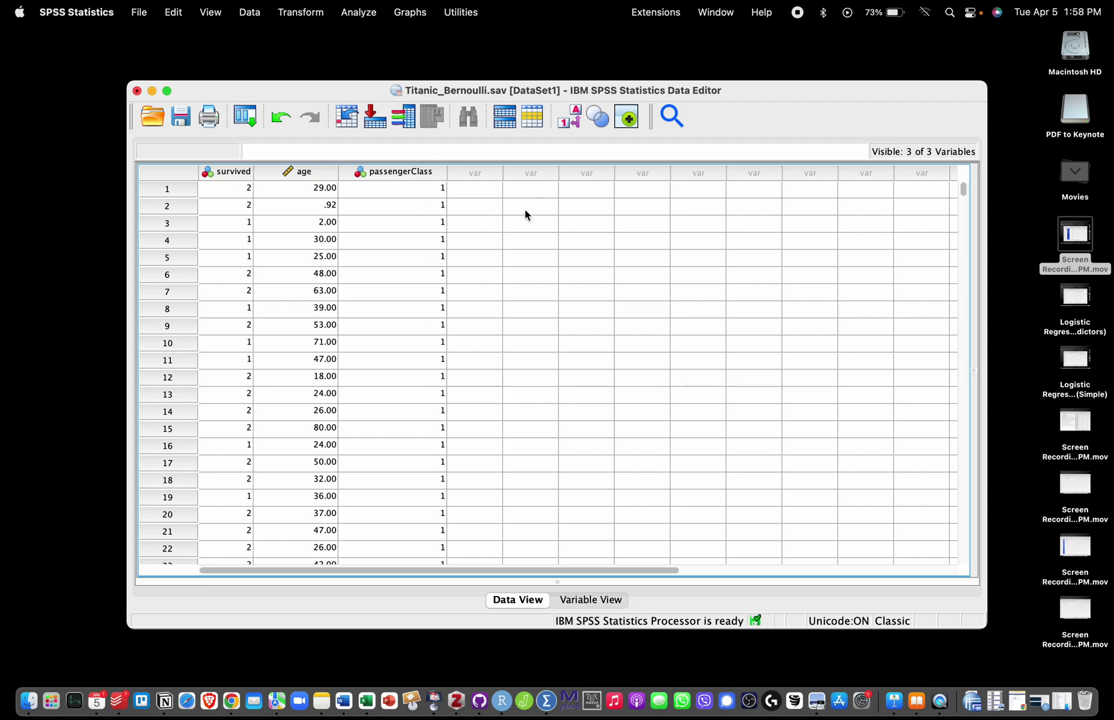
pyautogui.click(569, 118)
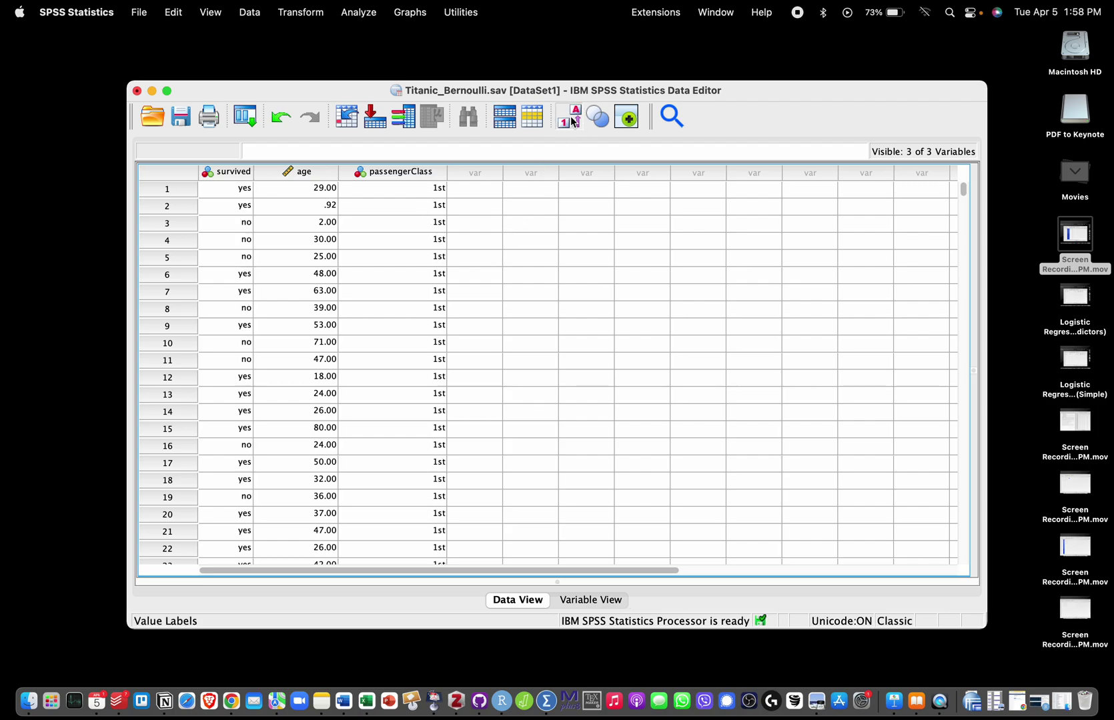
# Step: Start a Generalized Linear Models analysis and choose Binary logistic as the model type
pyautogui.click(321, 88)
pyautogui.moveTo(321, 89); pyautogui.dragTo(314, 56)
pyautogui.click(371, 12)
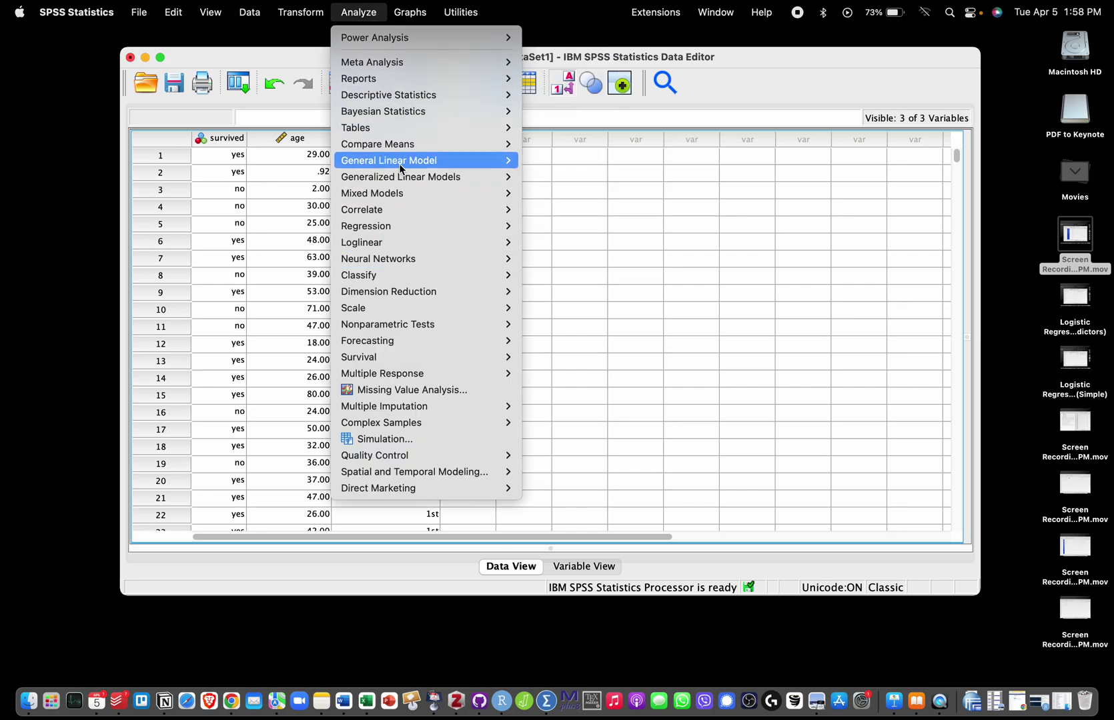
pyautogui.moveTo(388, 179)
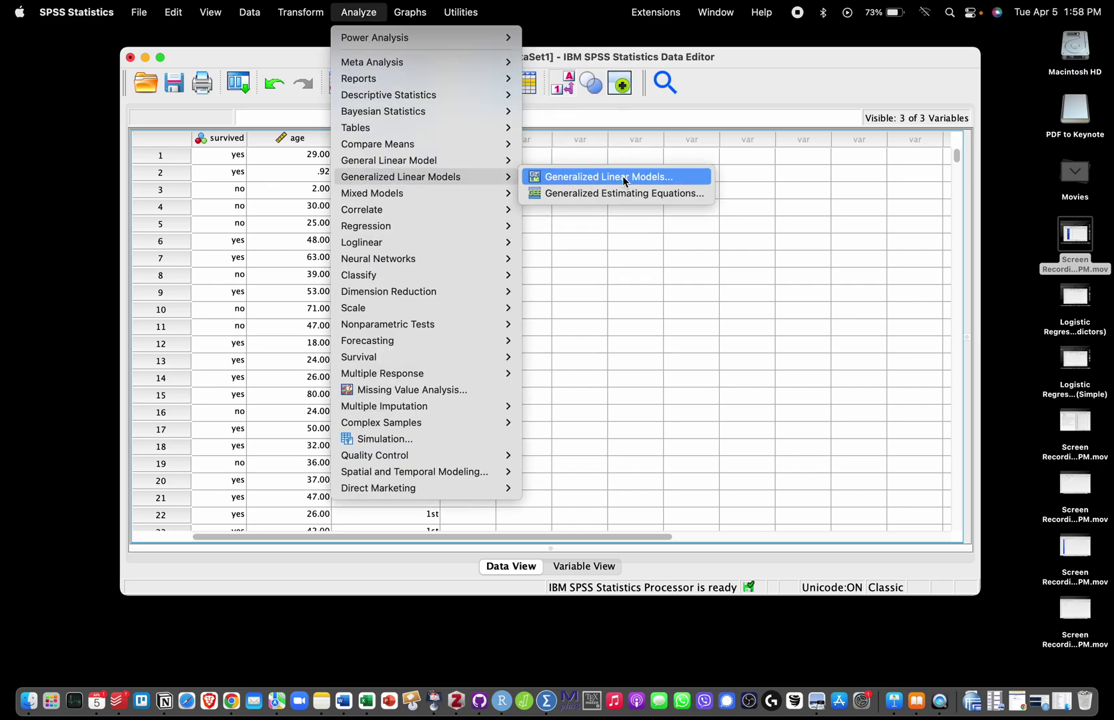
pyautogui.click(690, 177)
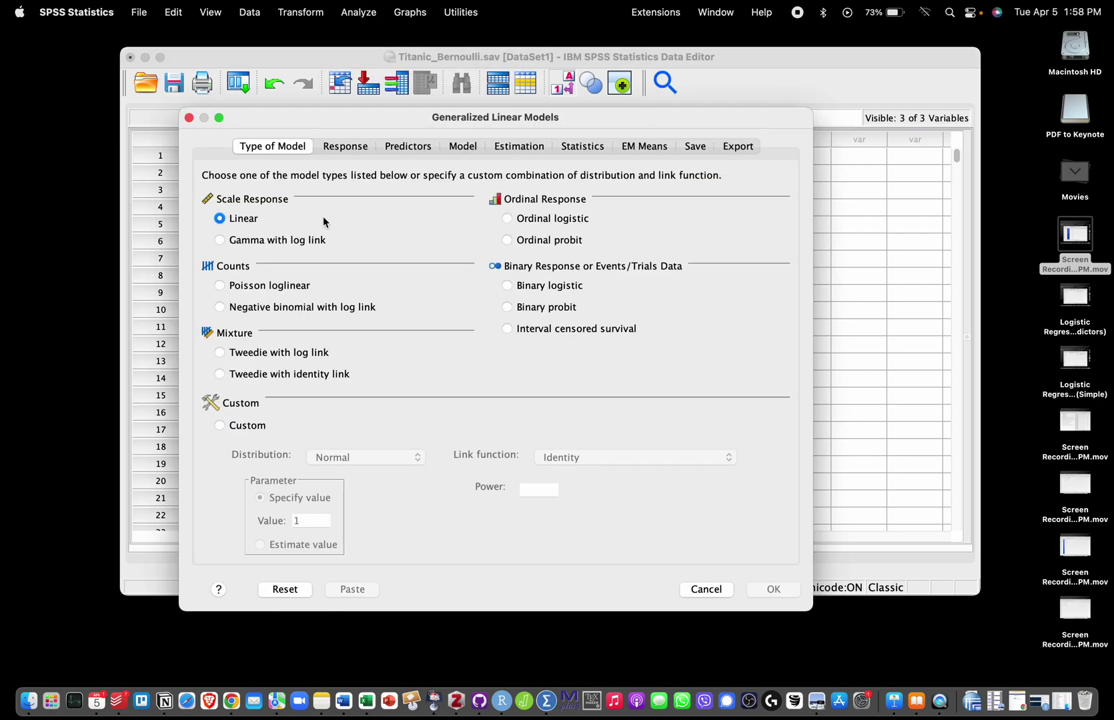
pyautogui.click(507, 287)
# Step: Assign survived as the dependent variable of the binary logistic model
pyautogui.click(368, 146)
pyautogui.click(229, 194)
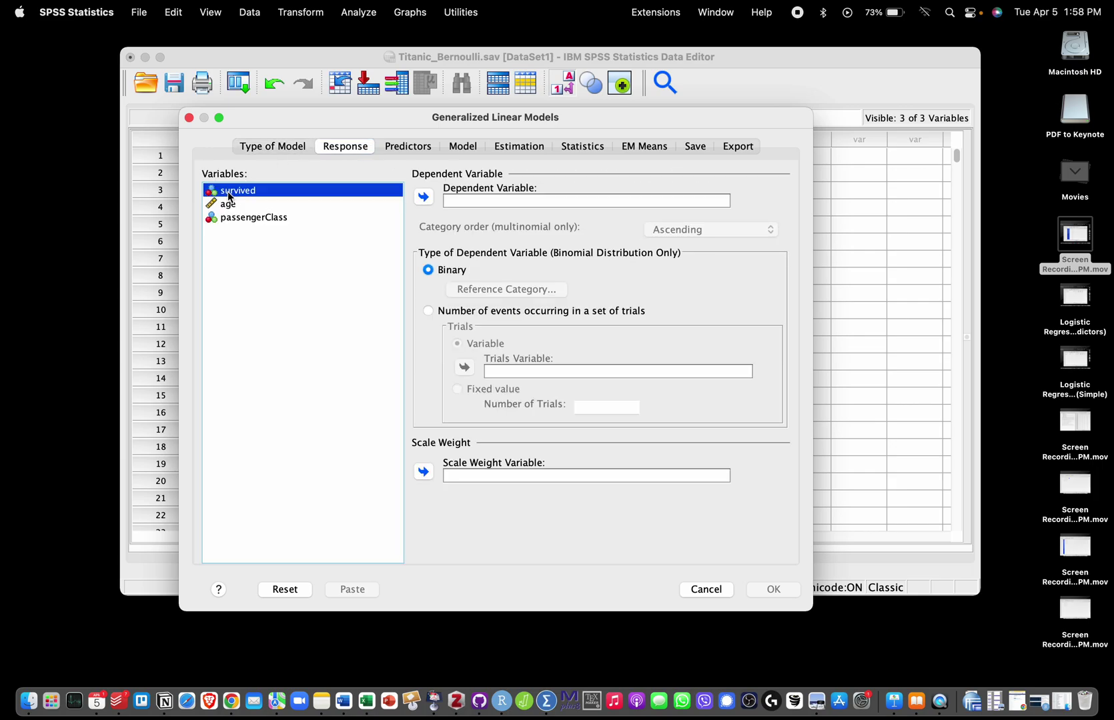
pyautogui.click(424, 198)
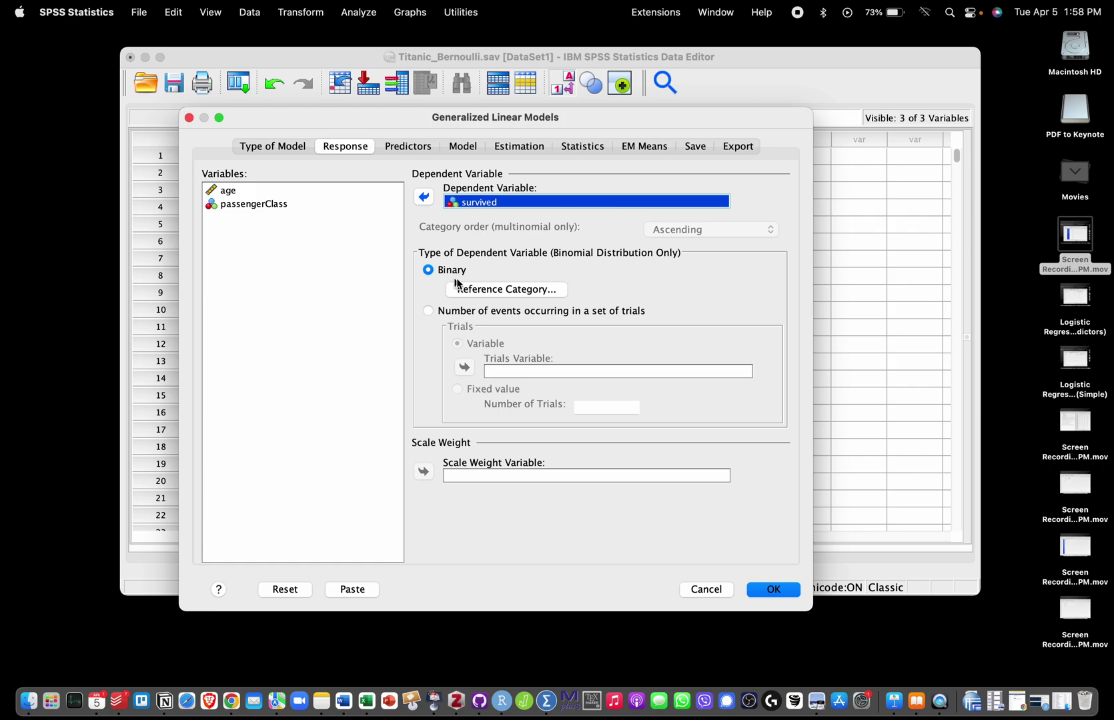
# Step: Set the reference category of the dependent variable to the custom value 1 (no)
pyautogui.click(562, 295)
pyautogui.click(562, 293)
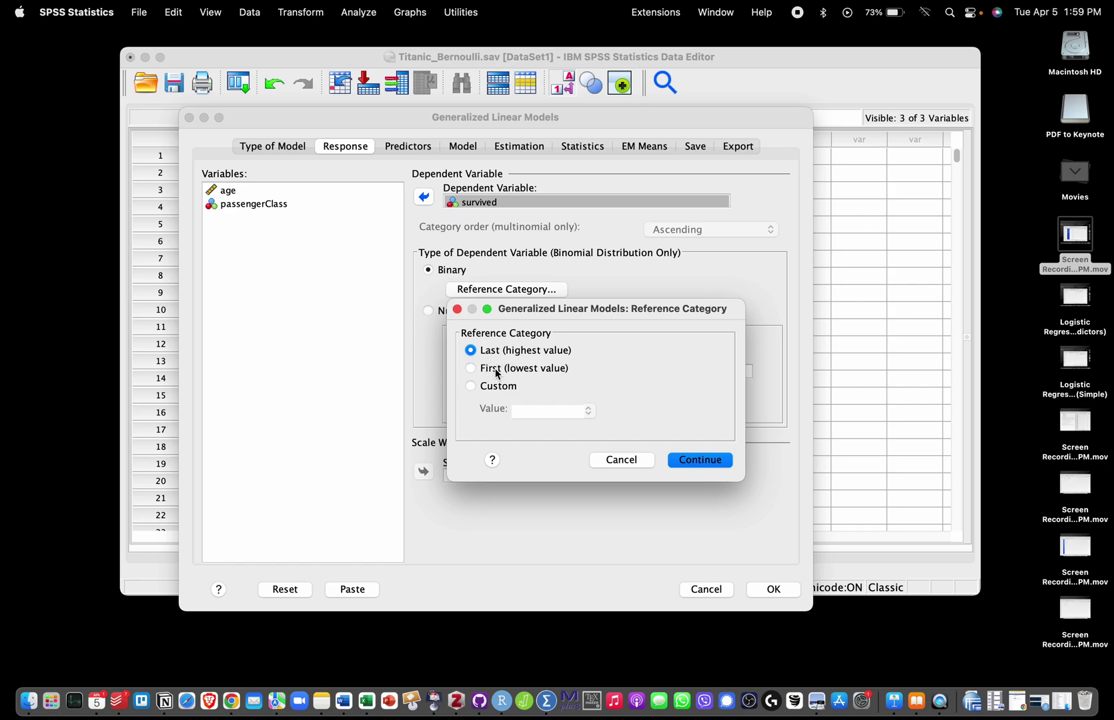
pyautogui.click(471, 371)
pyautogui.click(471, 386)
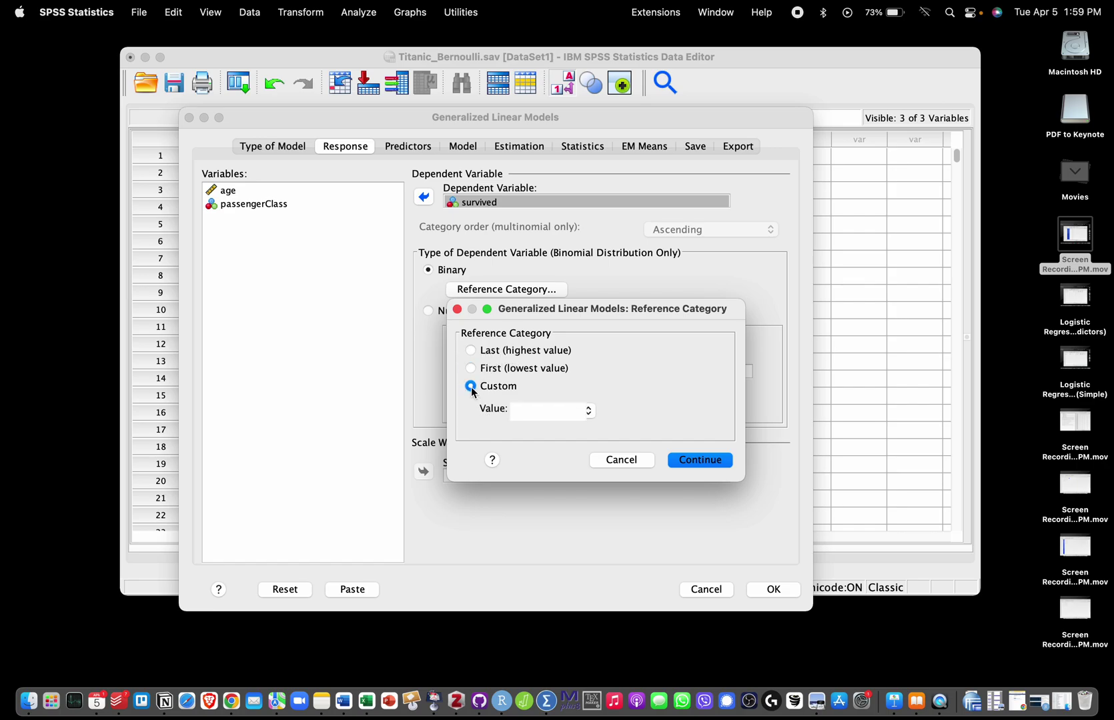
pyautogui.click(588, 410)
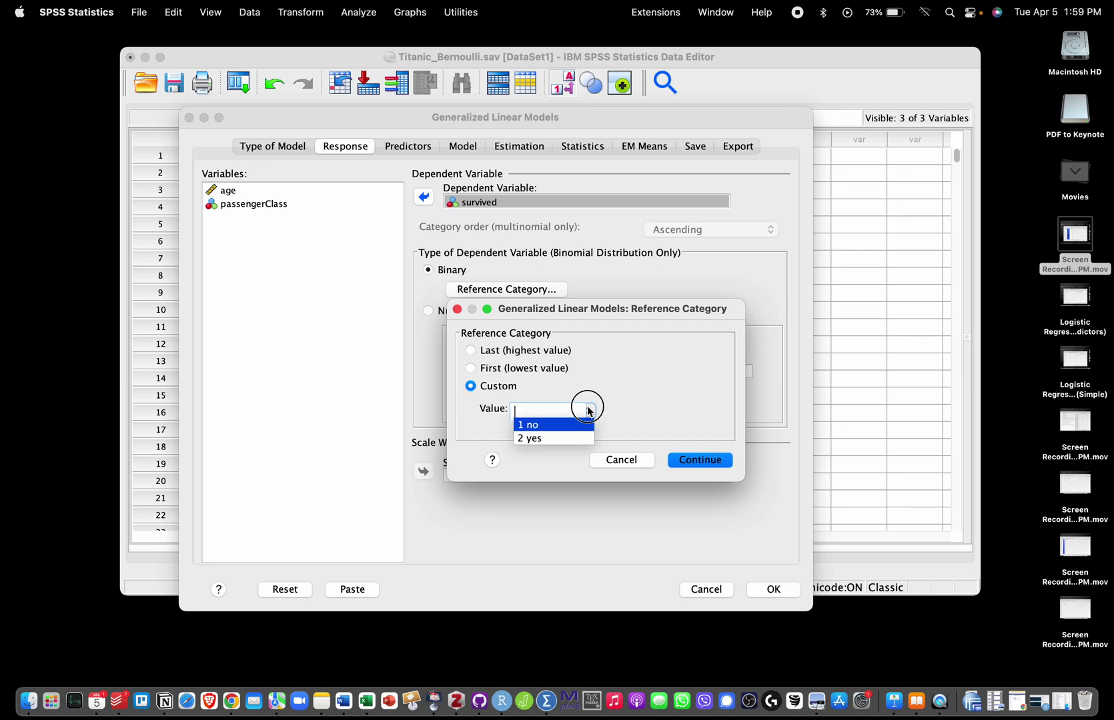
pyautogui.click(528, 425)
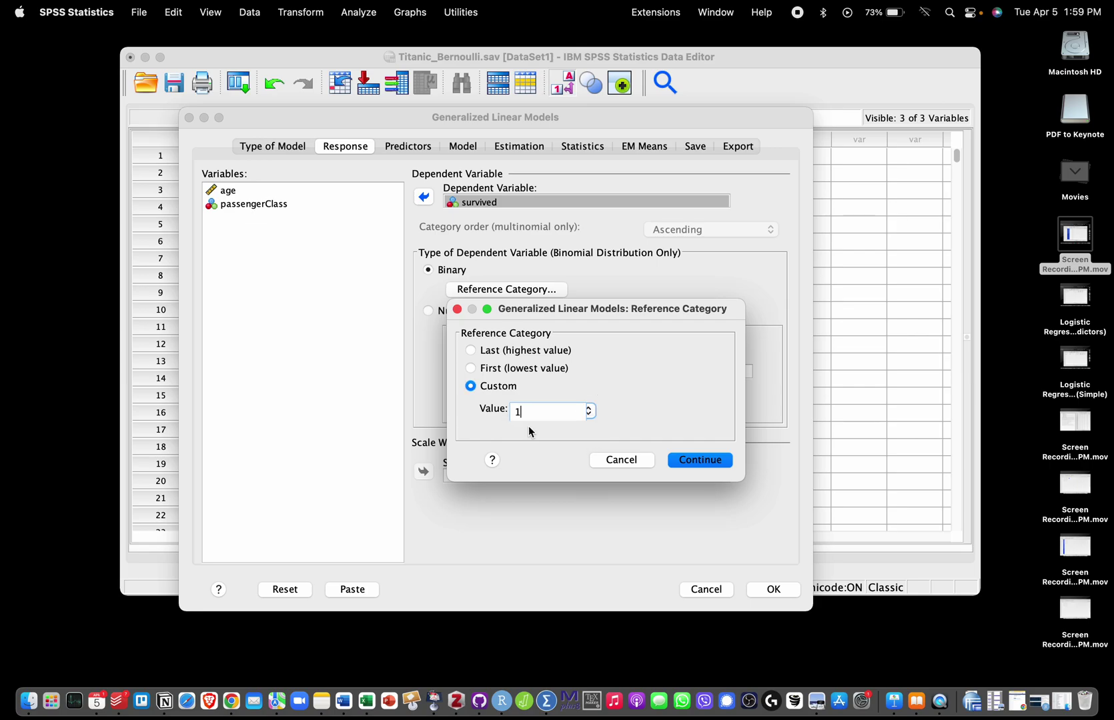
pyautogui.click(723, 462)
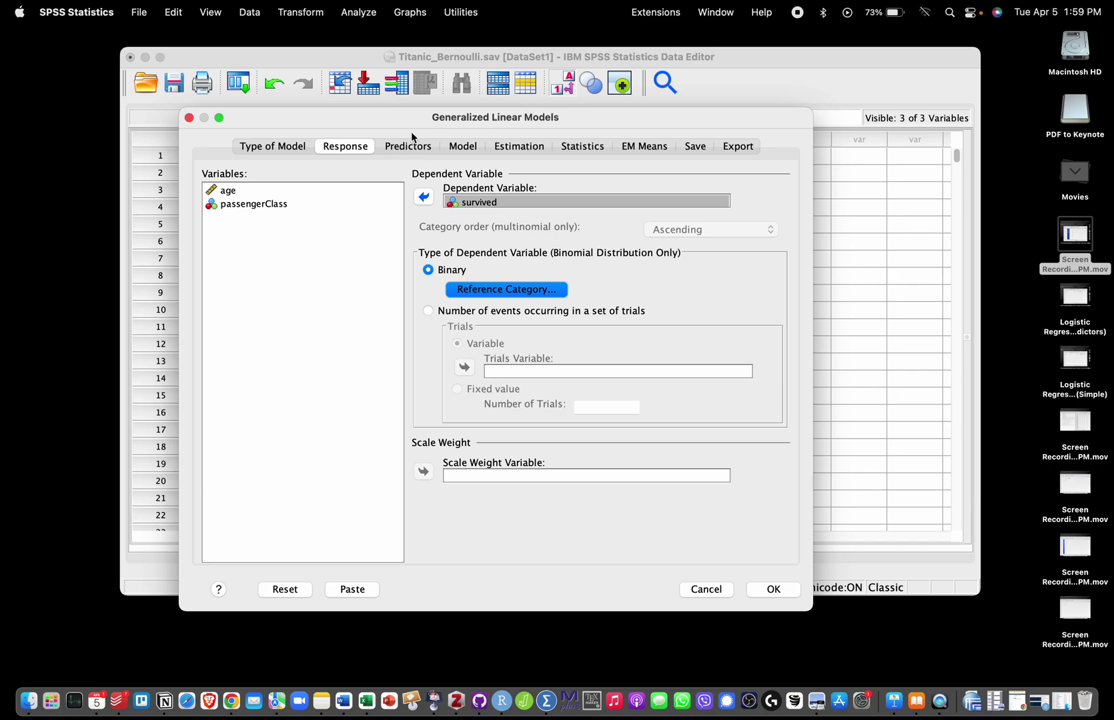
# Step: Define the predictors with age as a covariate and passengerClass as a factor
pyautogui.click(408, 146)
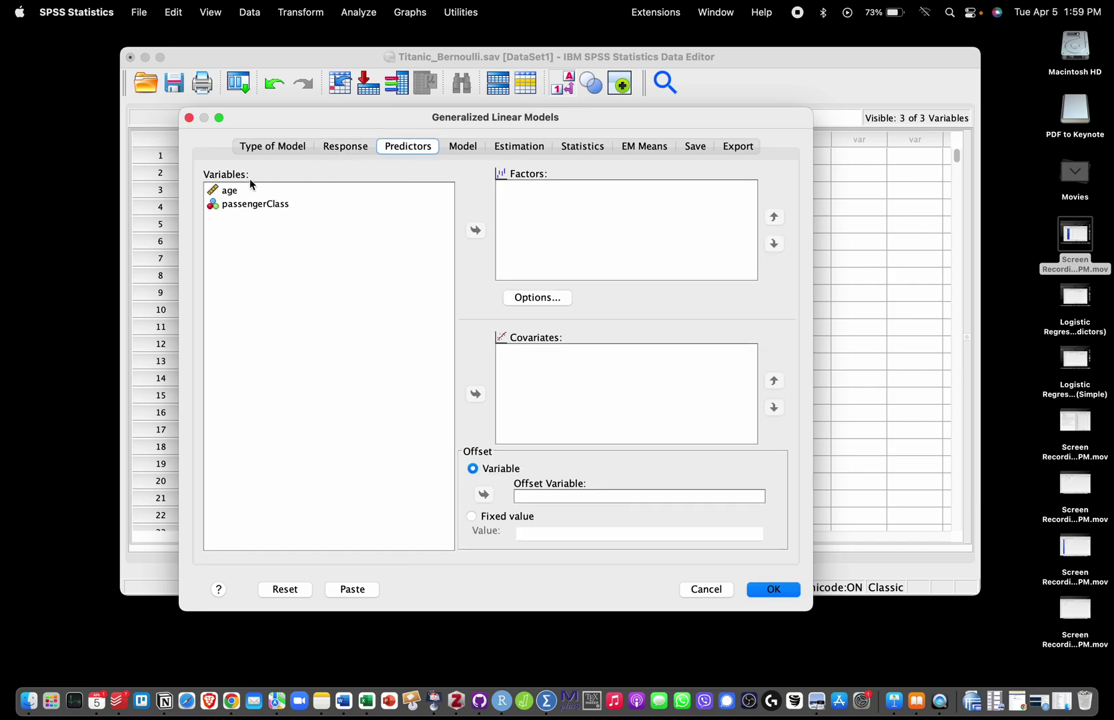
pyautogui.click(230, 192)
pyautogui.click(476, 394)
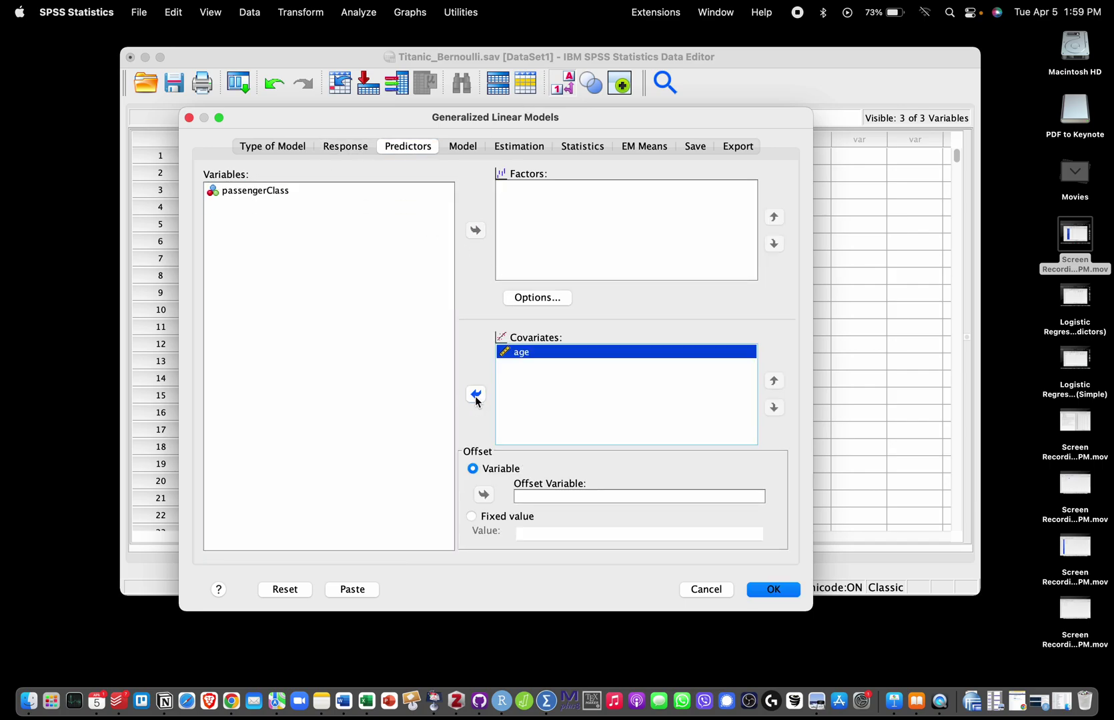
pyautogui.click(251, 191)
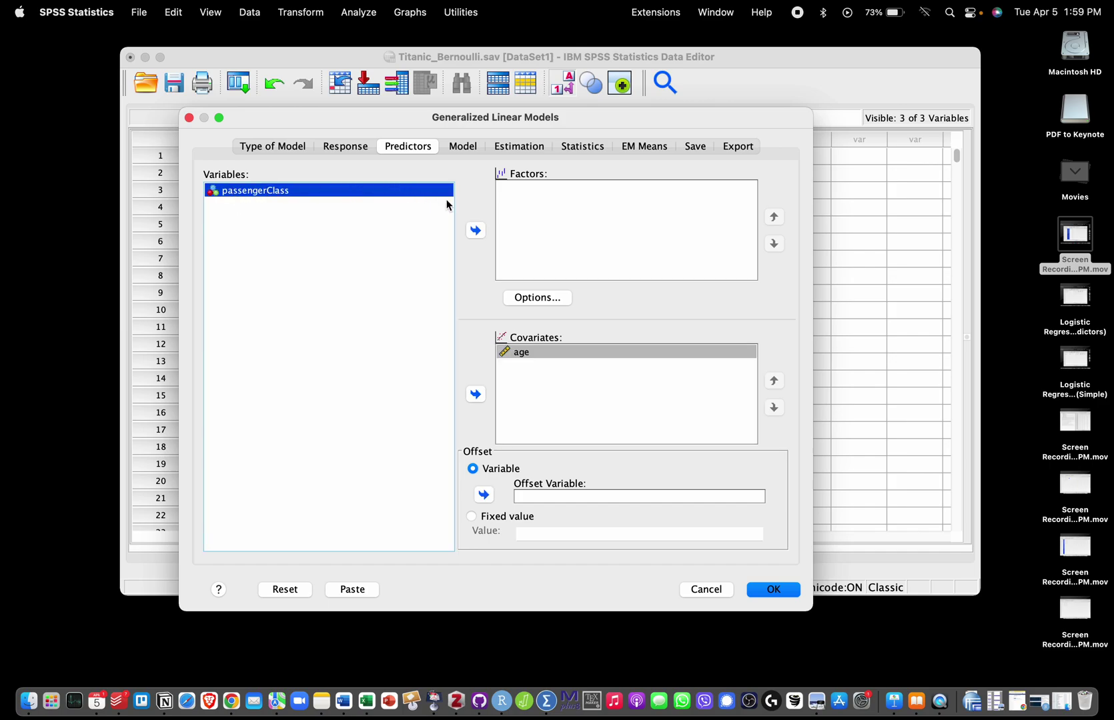
pyautogui.click(476, 231)
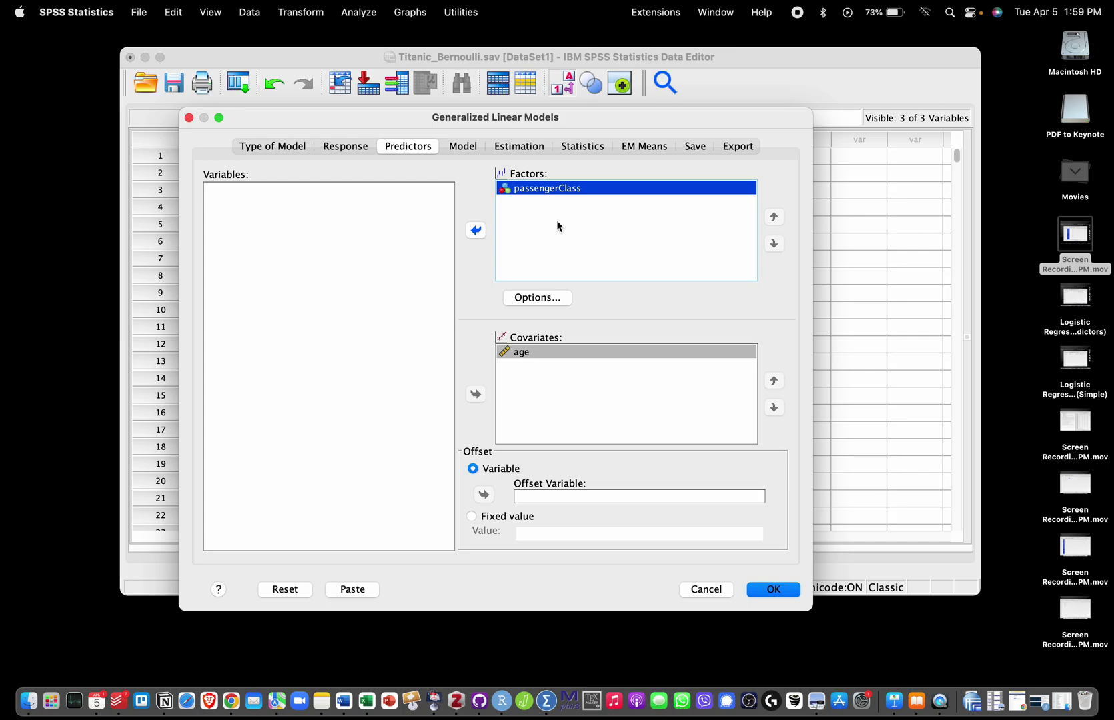
# Step: Add passengerClass and age to the model as main effects
pyautogui.click(478, 147)
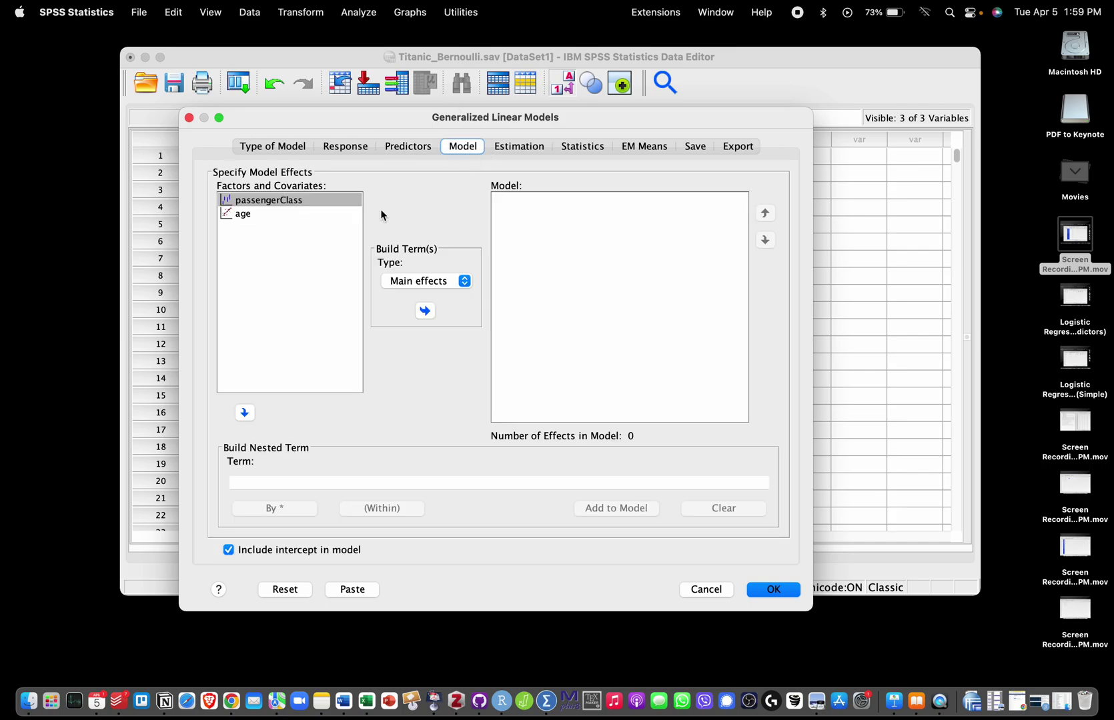
pyautogui.click(270, 201)
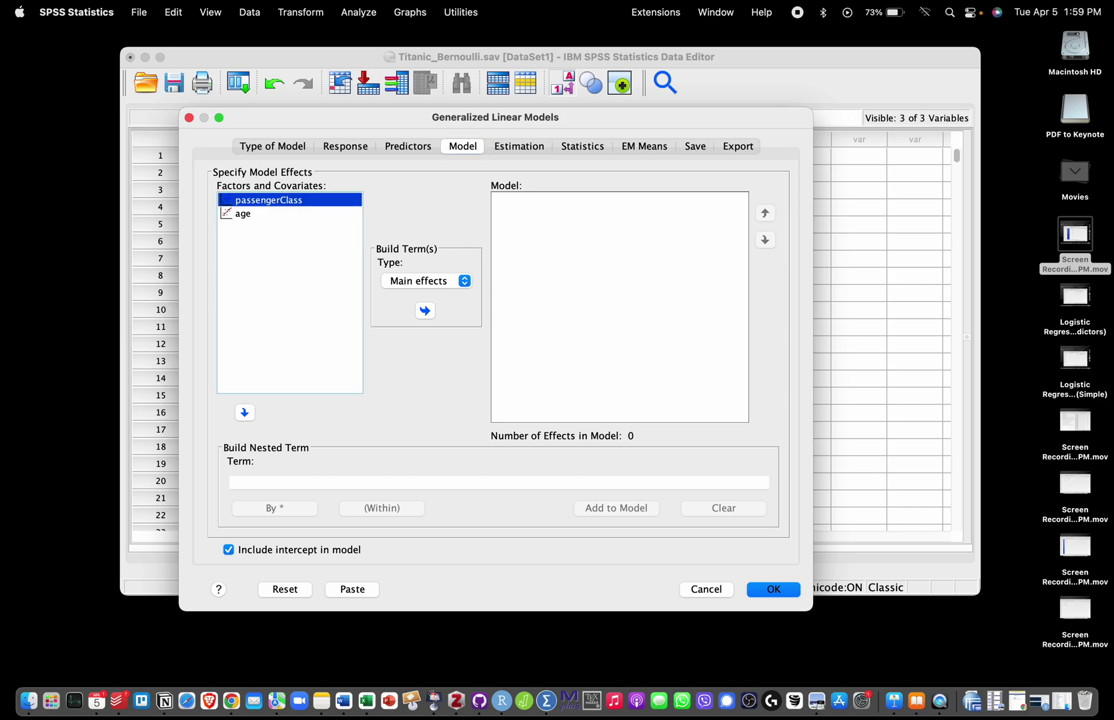
pyautogui.keyDown('shift'); pyautogui.click(252, 212); pyautogui.keyUp('shift')
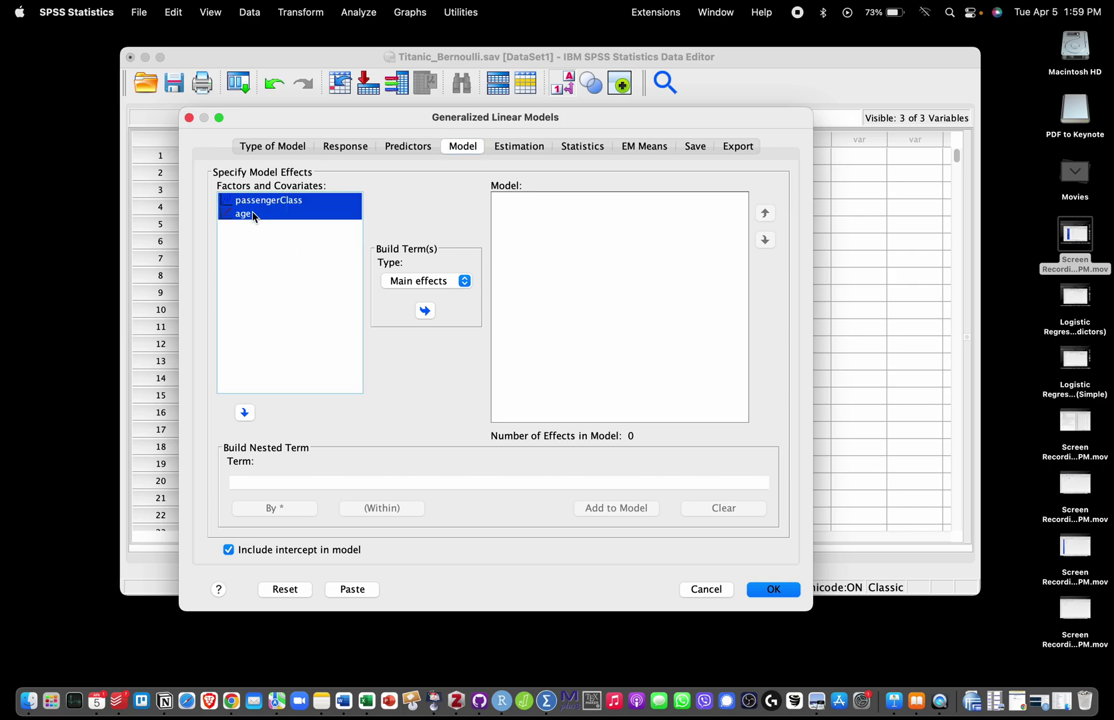
pyautogui.click(425, 312)
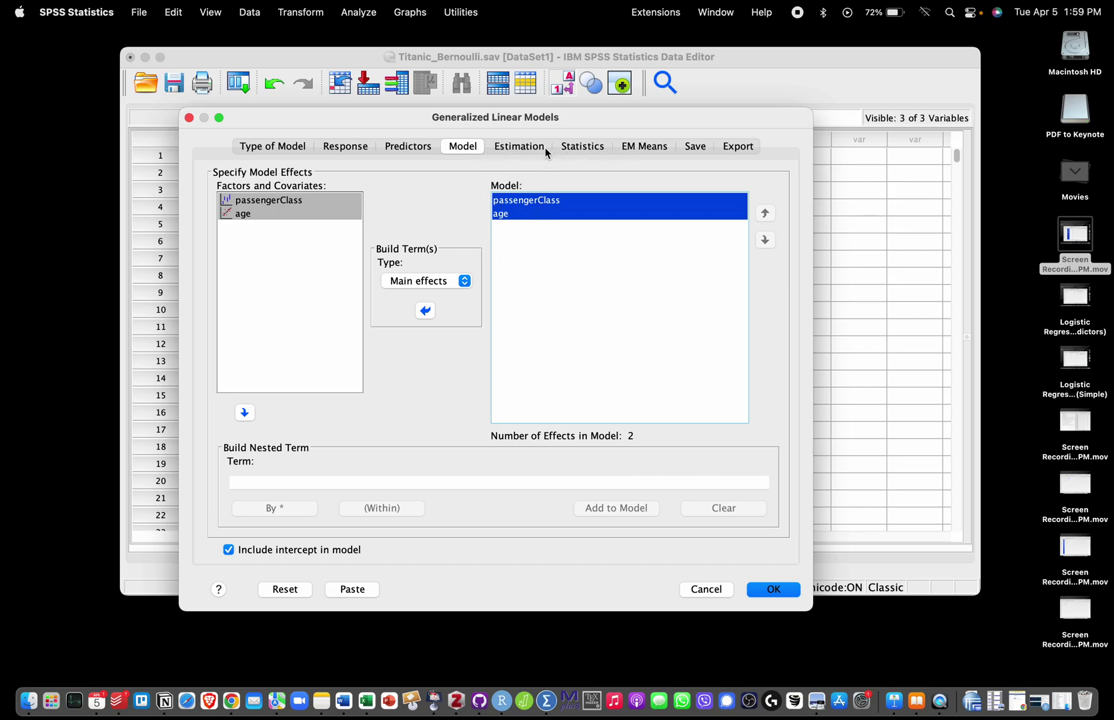
# Step: Request likelihood ratio chi-square statistics, profile likelihood confidence intervals, and exponential parameter estimates
pyautogui.click(607, 150)
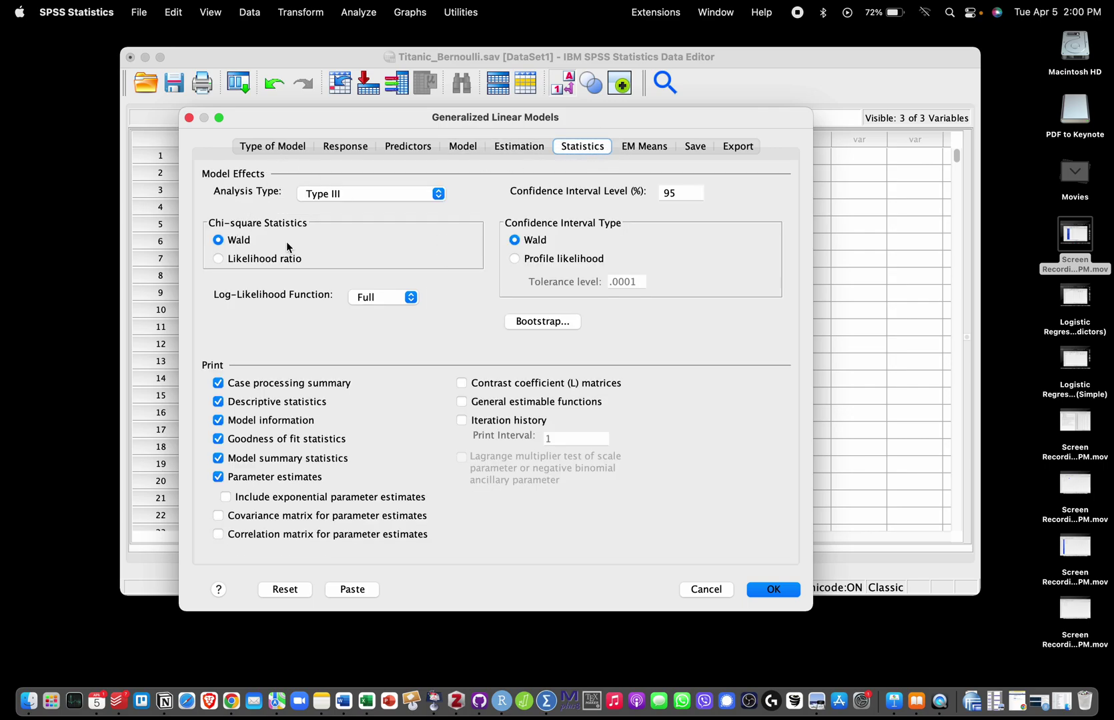
pyautogui.click(219, 262)
pyautogui.click(515, 260)
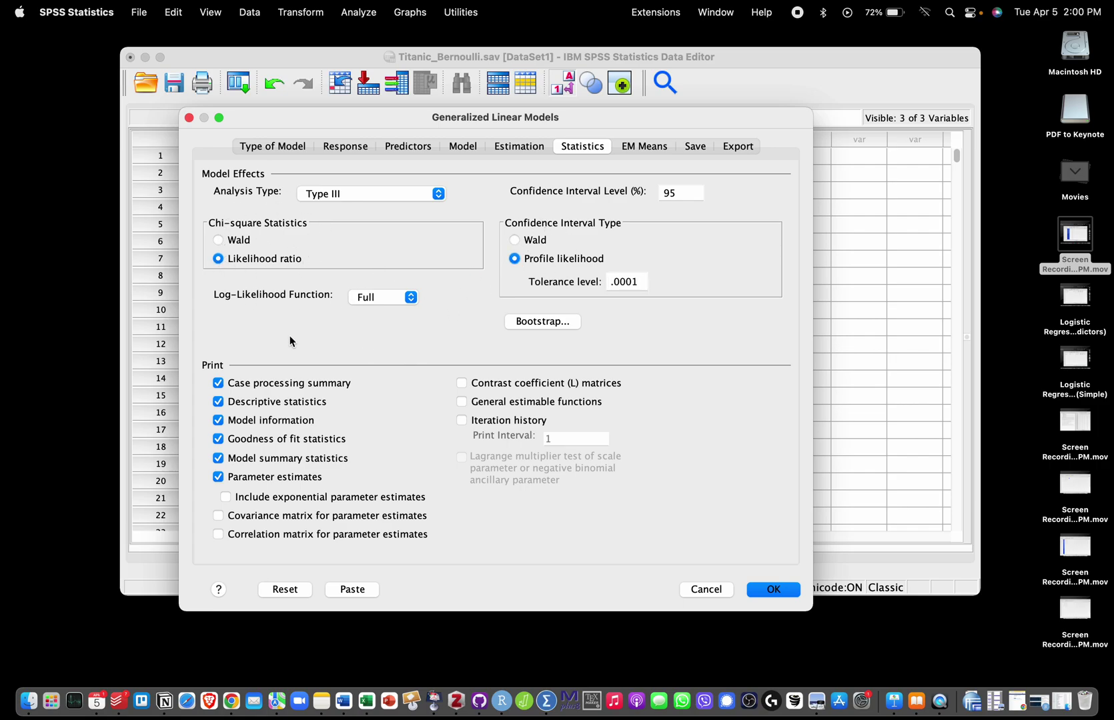
pyautogui.click(225, 497)
# Step: Request estimated marginal means for passengerClass without a contrast and run the analysis
pyautogui.moveTo(664, 153); pyautogui.dragTo(644, 152)
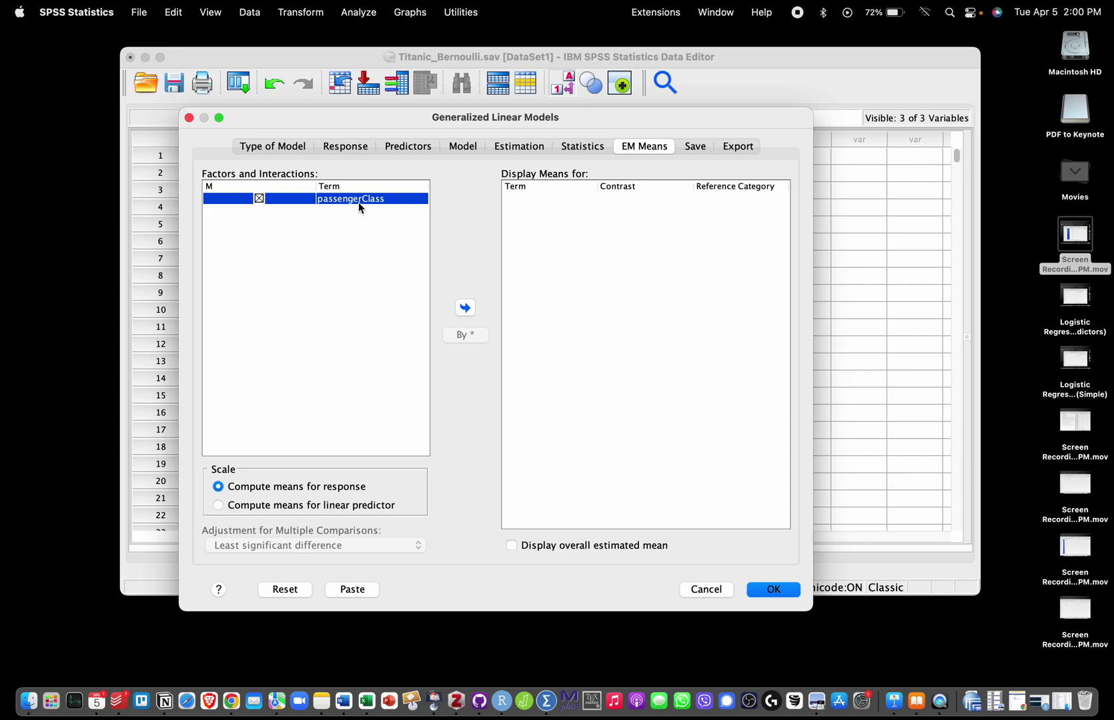
pyautogui.click(465, 308)
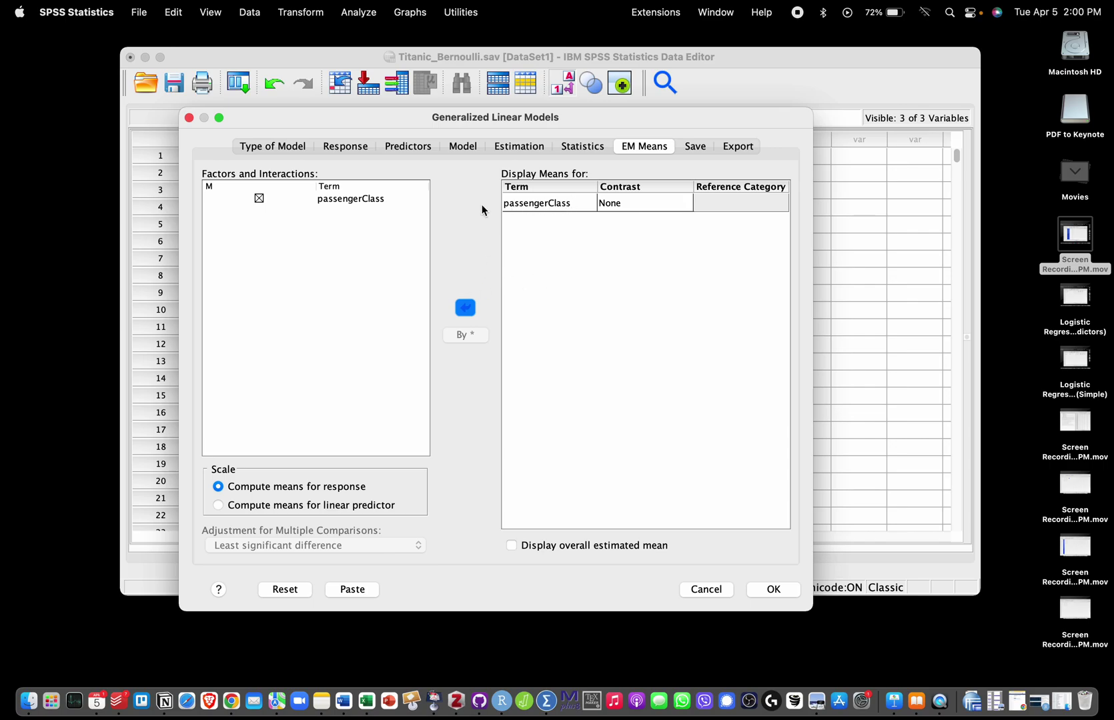
pyautogui.click(535, 206)
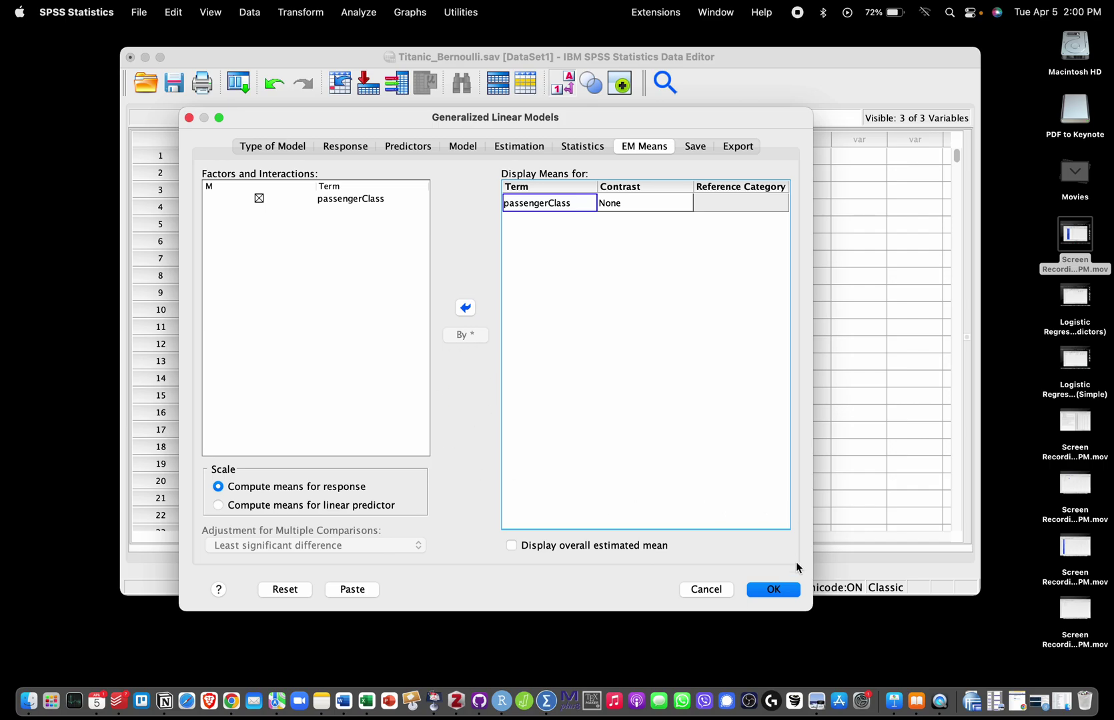
pyautogui.click(783, 593)
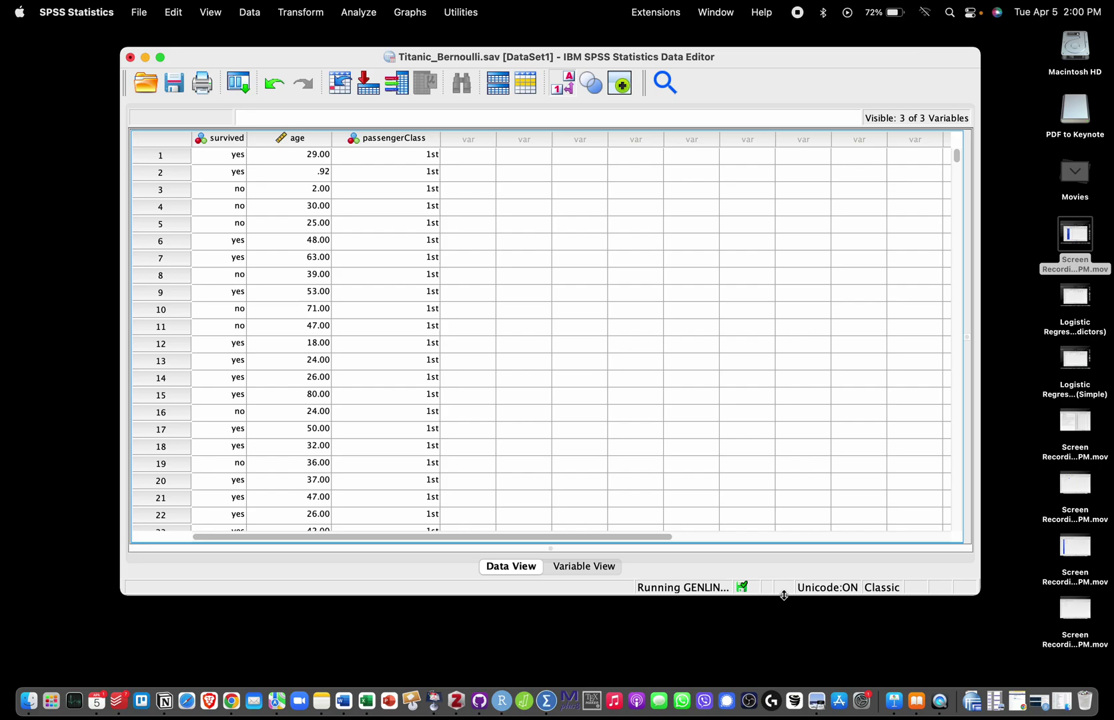
# Step: Examine the model output from the Model Information table down to the parameter estimates, and select the Omnibus Test table
pyautogui.scroll(-1, 618, 355)
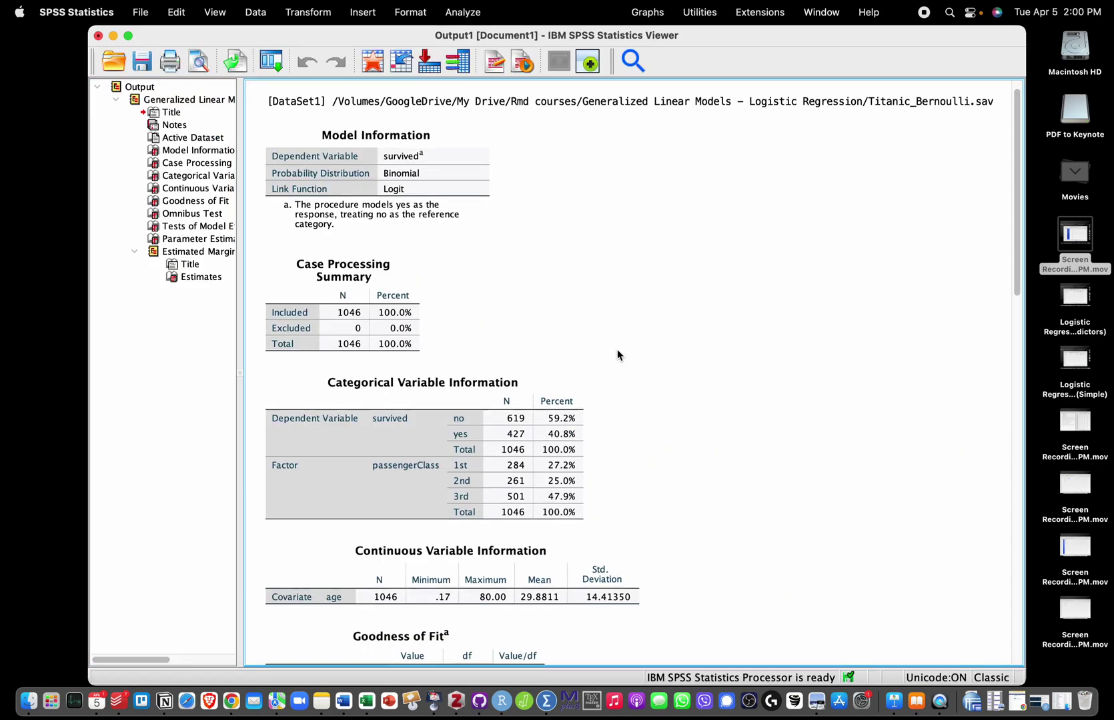
pyautogui.scroll(-10, 617, 355)
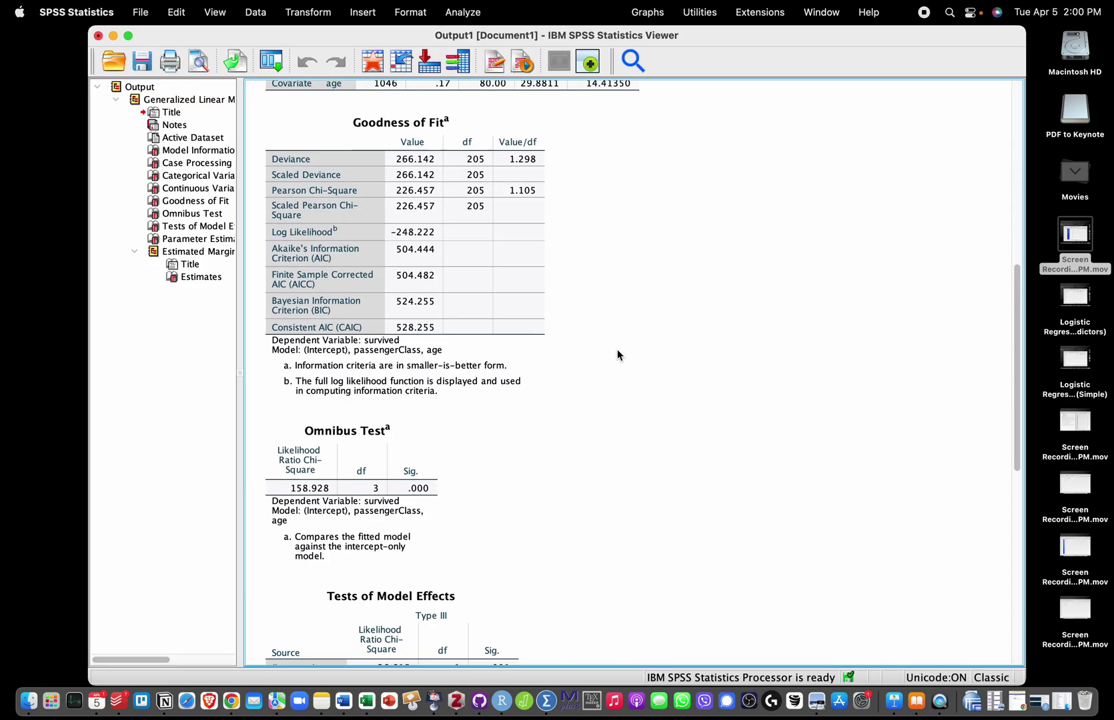
pyautogui.scroll(-10, 617, 355)
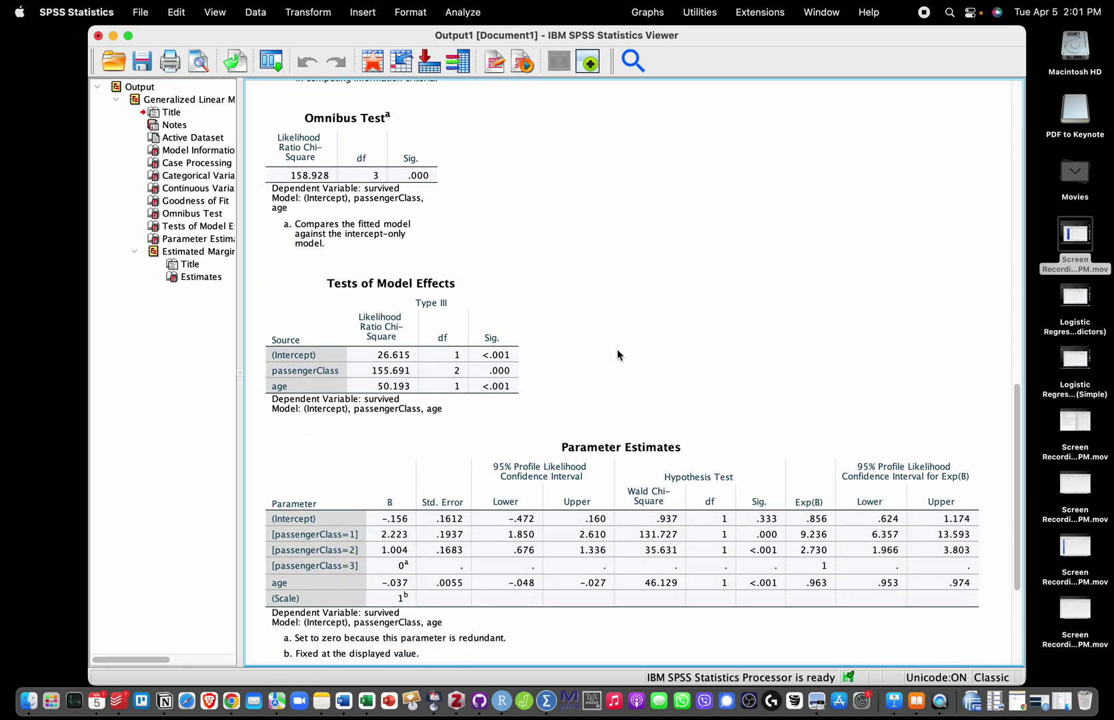
pyautogui.click(344, 254)
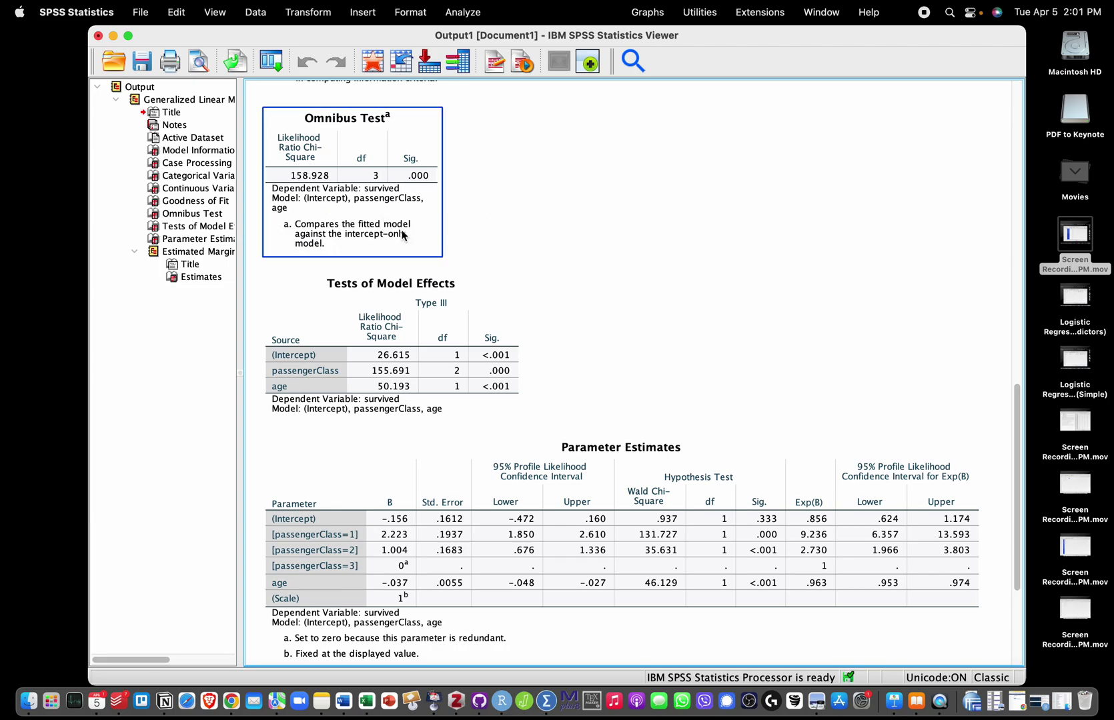
# Step: Examine the Tests of Model Effects table for the overall effects of passengerClass and age
pyautogui.click(515, 230)
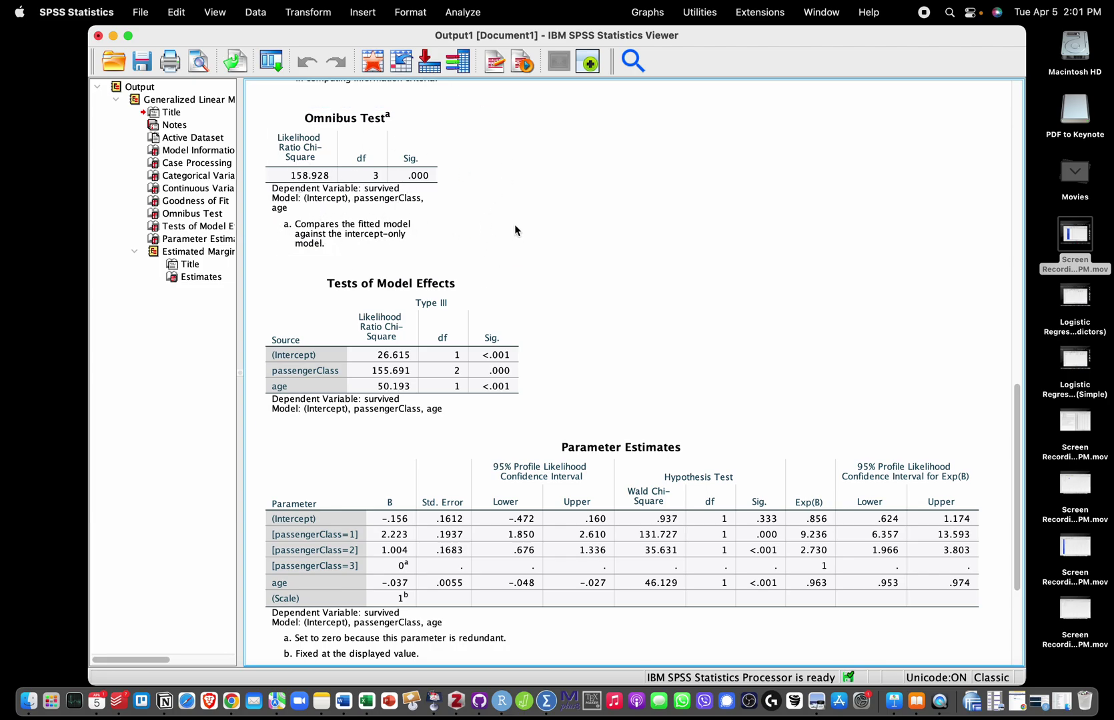
pyautogui.click(502, 322)
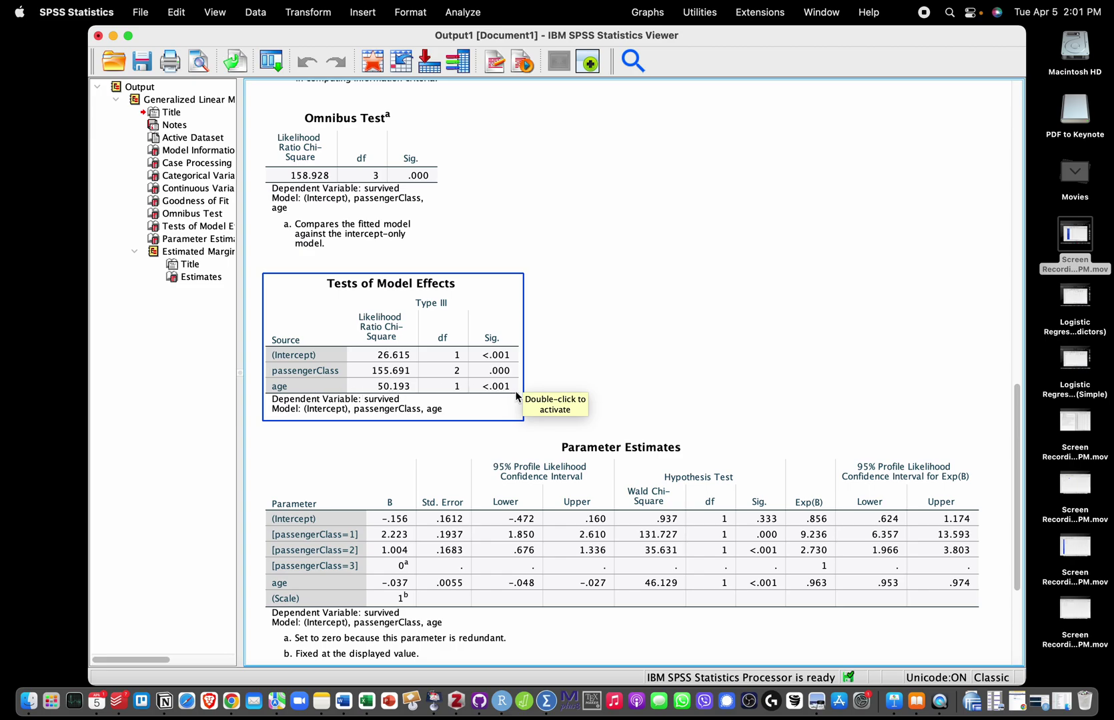
pyautogui.doubleClick(511, 371)
pyautogui.click(511, 371)
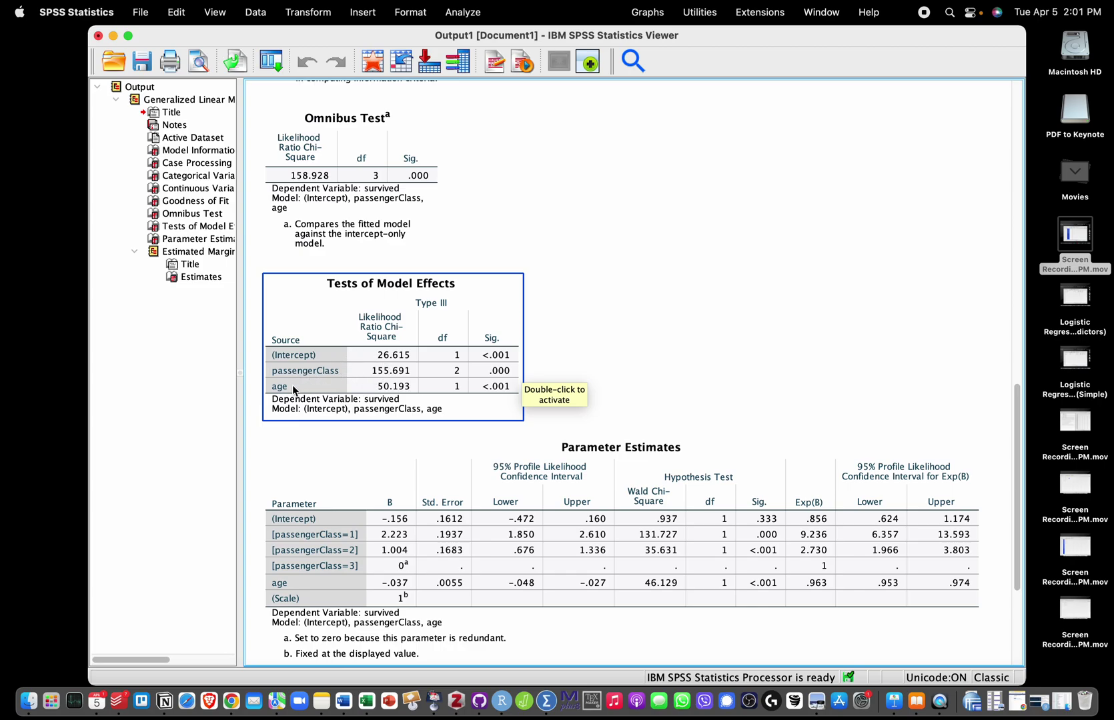
pyautogui.click(470, 441)
pyautogui.click(514, 380)
pyautogui.click(729, 345)
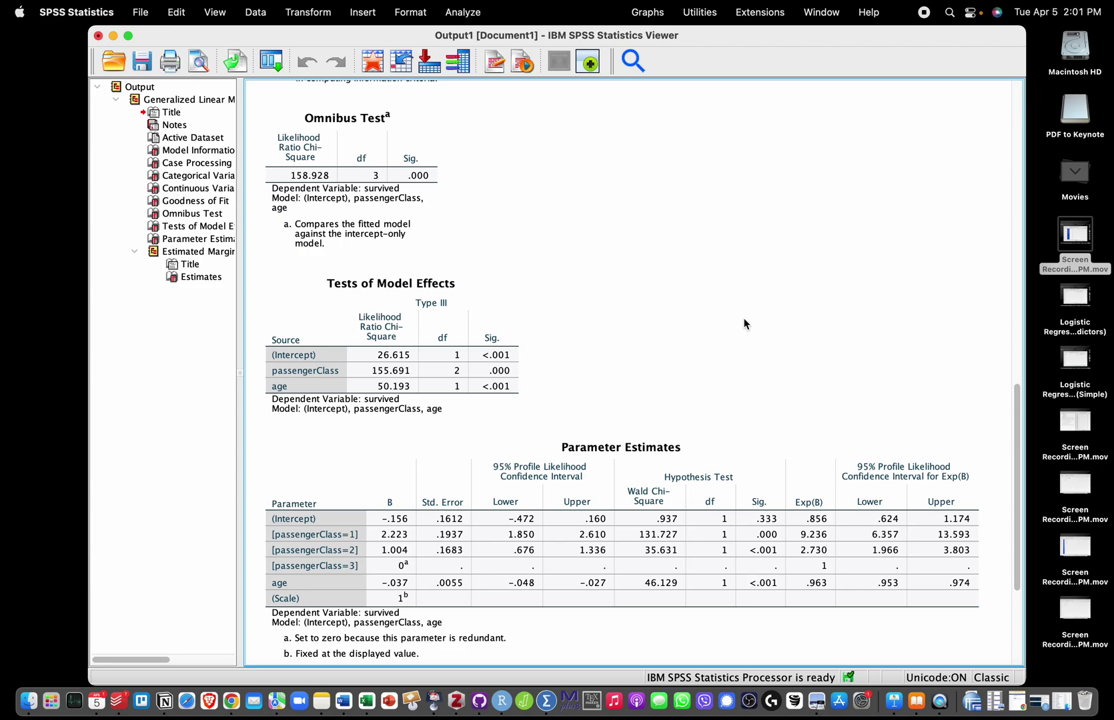
# Step: Examine the Parameter Estimates table, including the coefficients and Exp(B) values for each passenger class and age
pyautogui.scroll(-5, 744, 324)
pyautogui.click(768, 385)
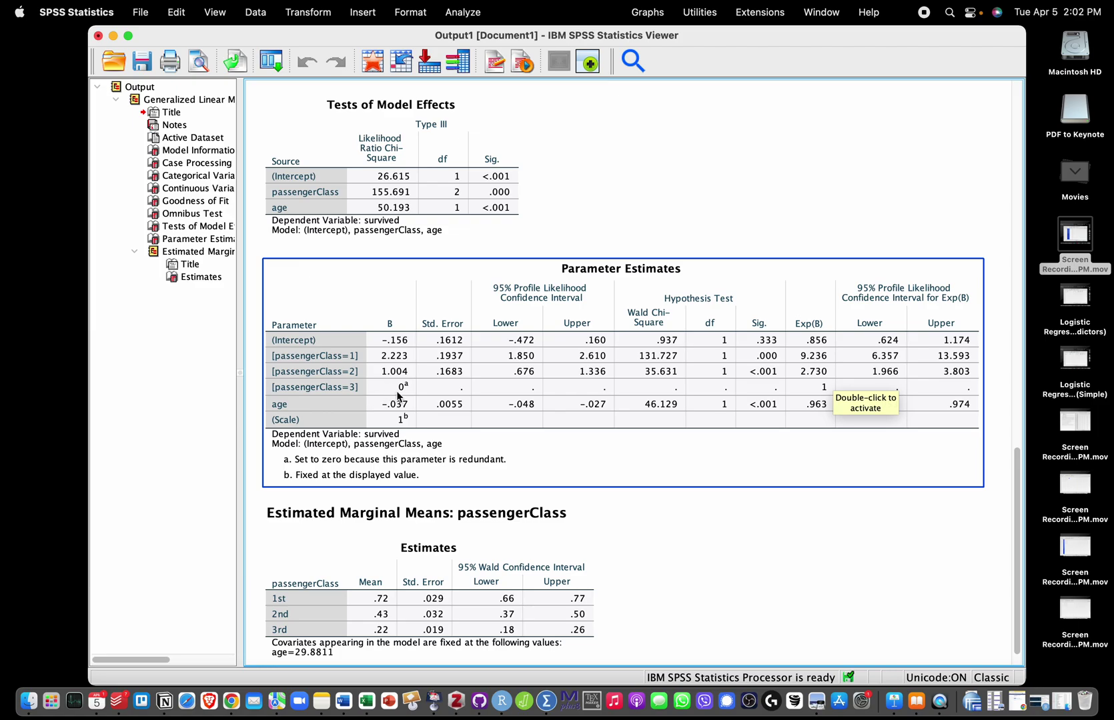
pyautogui.doubleClick(834, 392)
pyautogui.click(834, 392)
pyautogui.scroll(-1, 683, 482)
pyautogui.click(684, 483)
# Step: Examine the Estimated Marginal Means table for passengerClass and look back at the Tests of Model Effects table
pyautogui.click(573, 538)
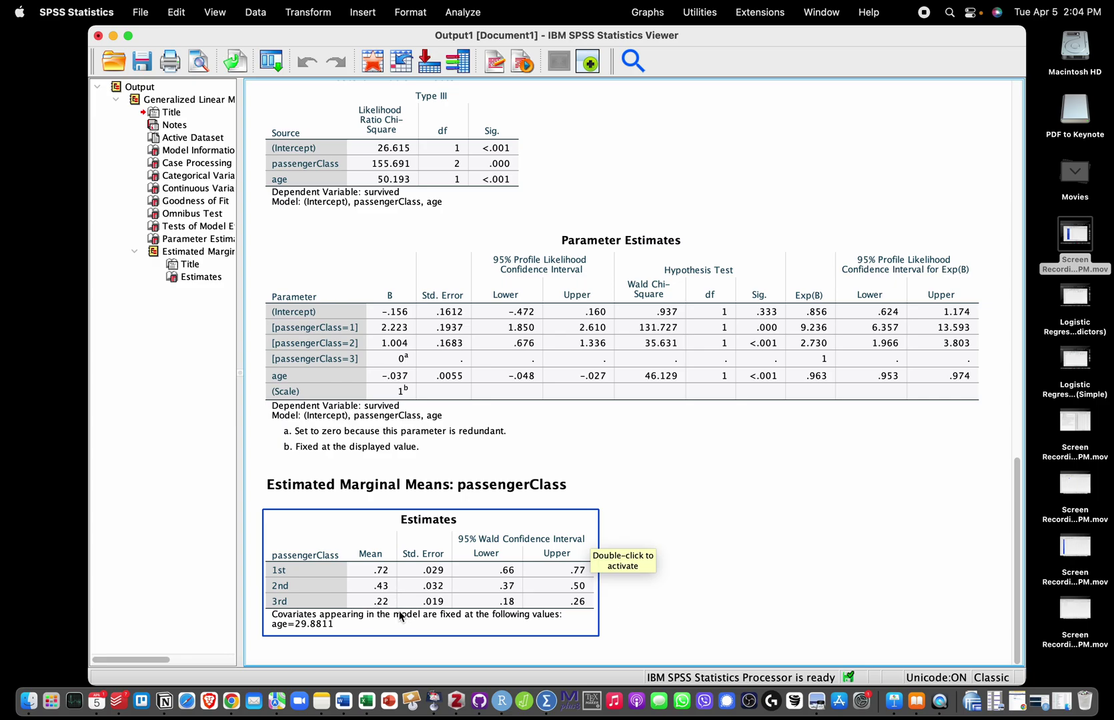
pyautogui.click(363, 288)
pyautogui.click(352, 205)
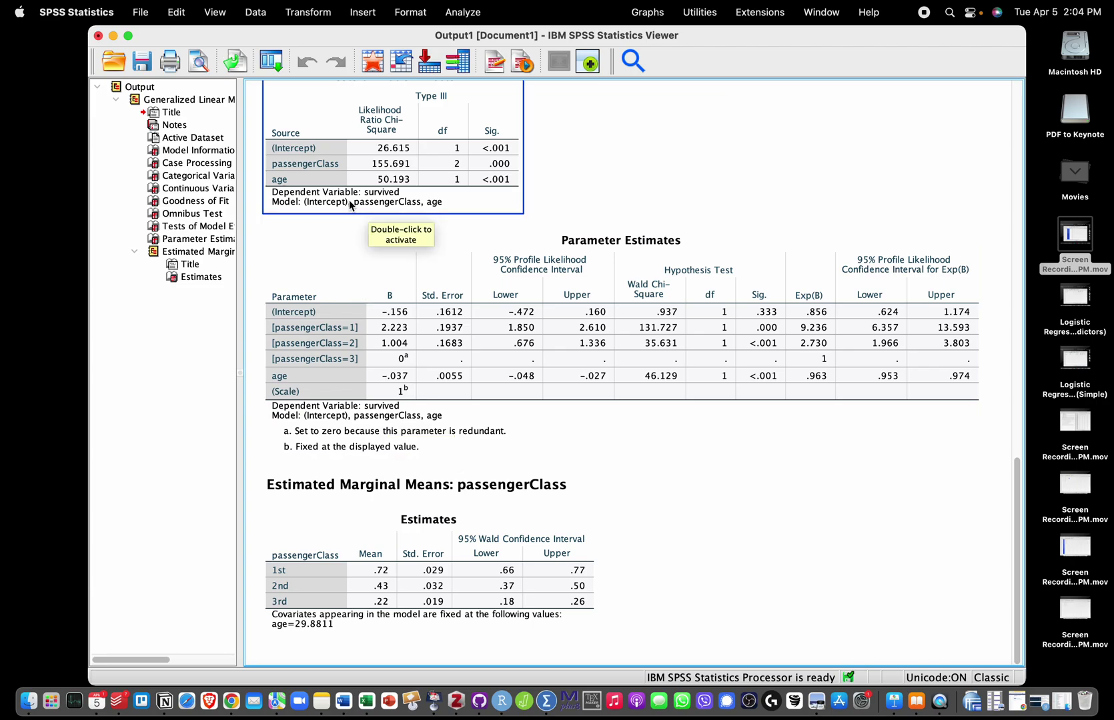
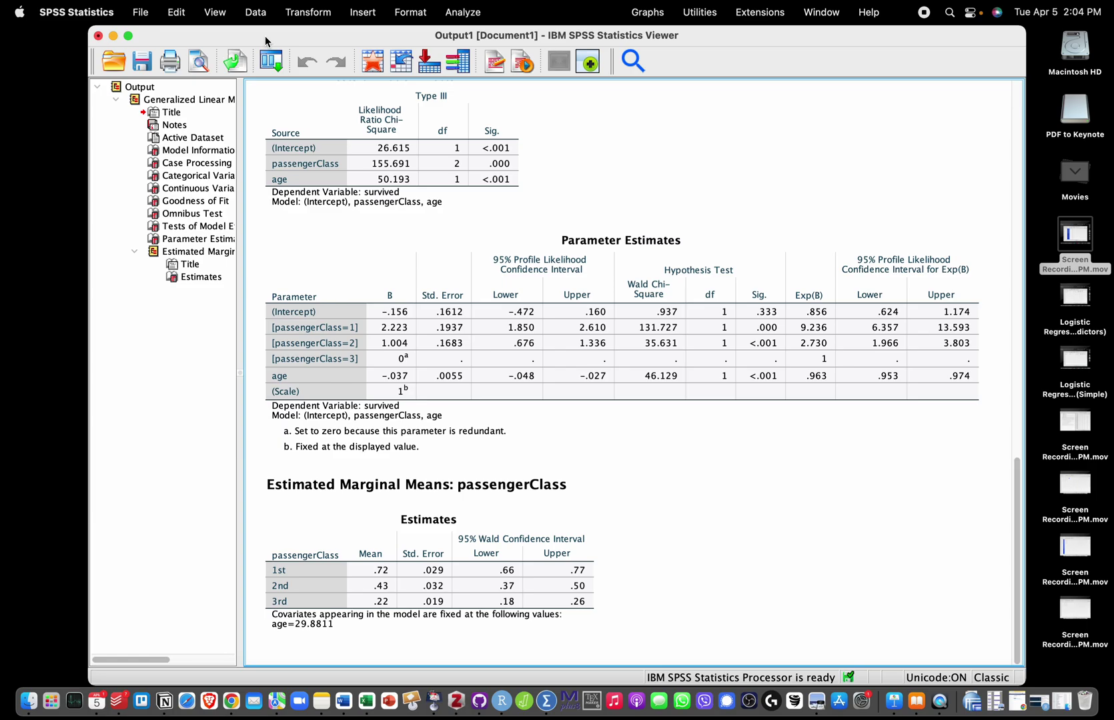
pyautogui.scroll(3, 422, 280)
pyautogui.scroll(-3, 420, 279)
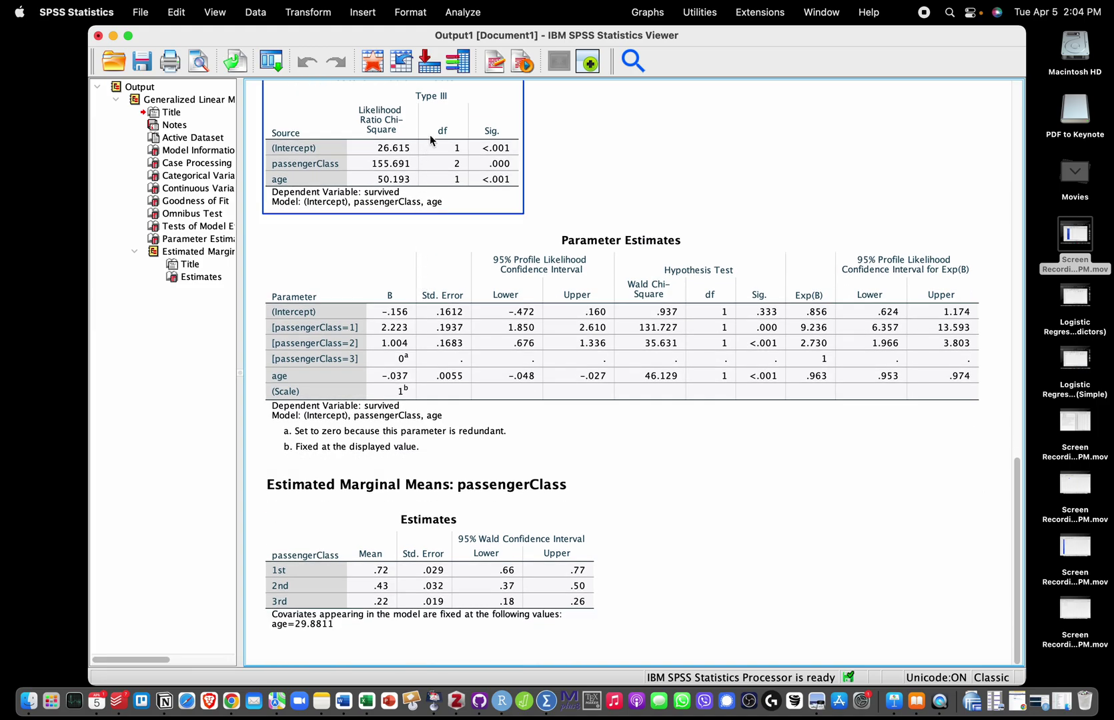
# Step: Add the passengerClass*age interaction term to the existing generalized linear model and rerun the analysis
pyautogui.click(271, 65)
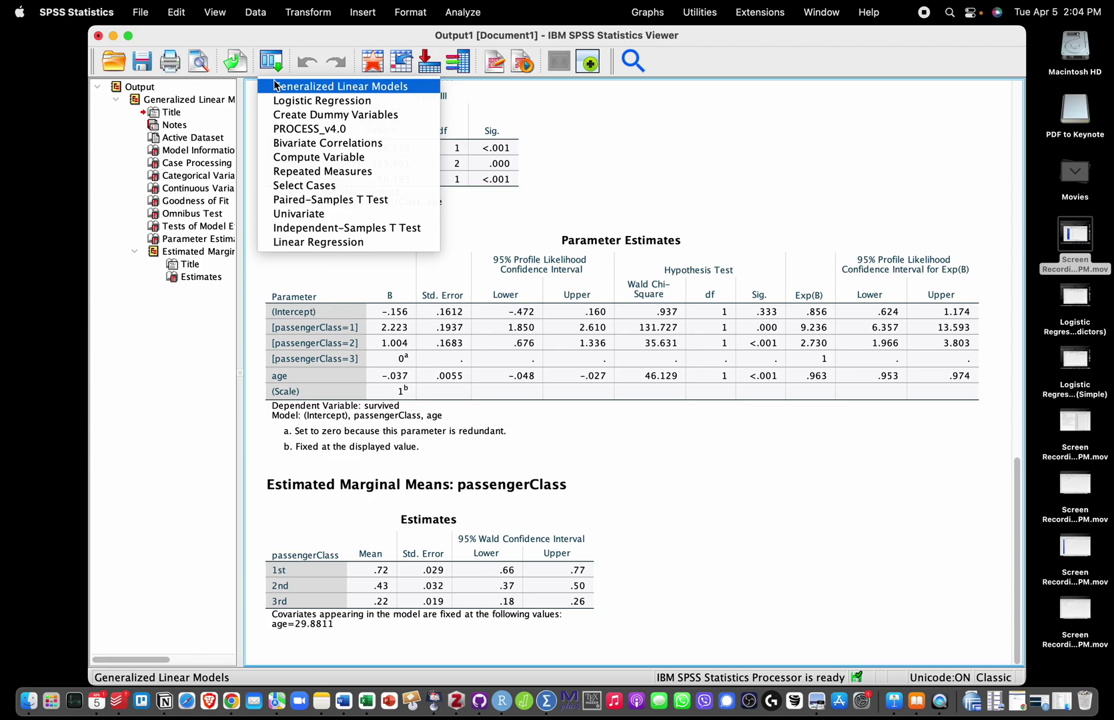
pyautogui.click(269, 87)
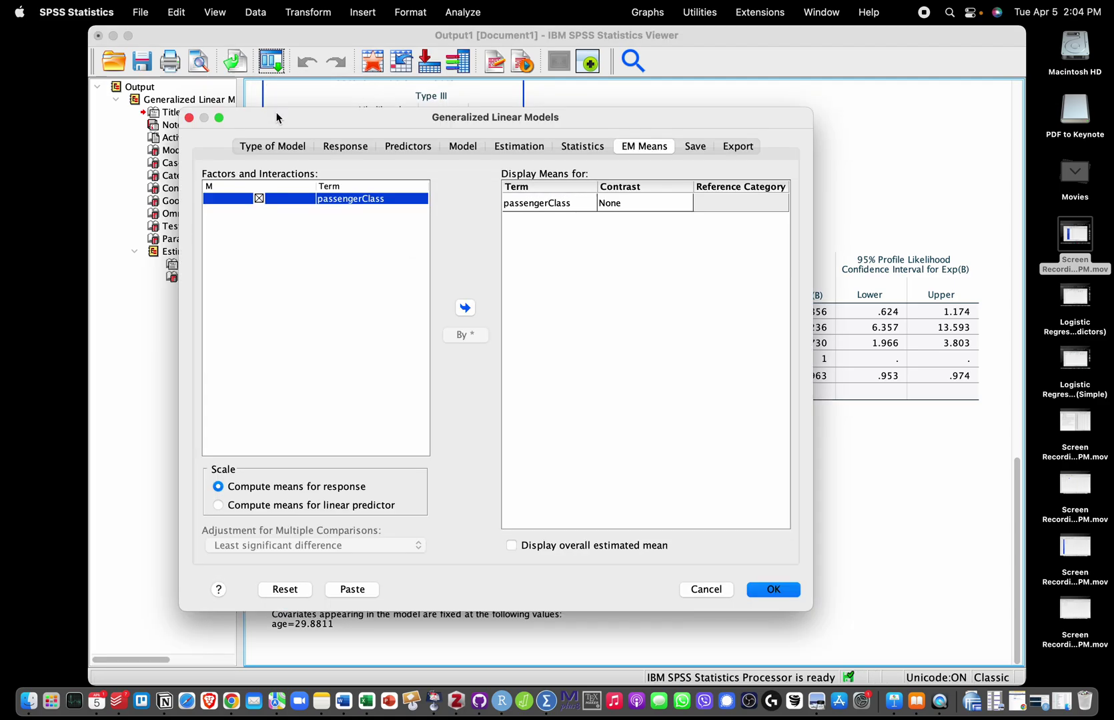
pyautogui.click(467, 149)
pyautogui.click(467, 286)
pyautogui.click(429, 313)
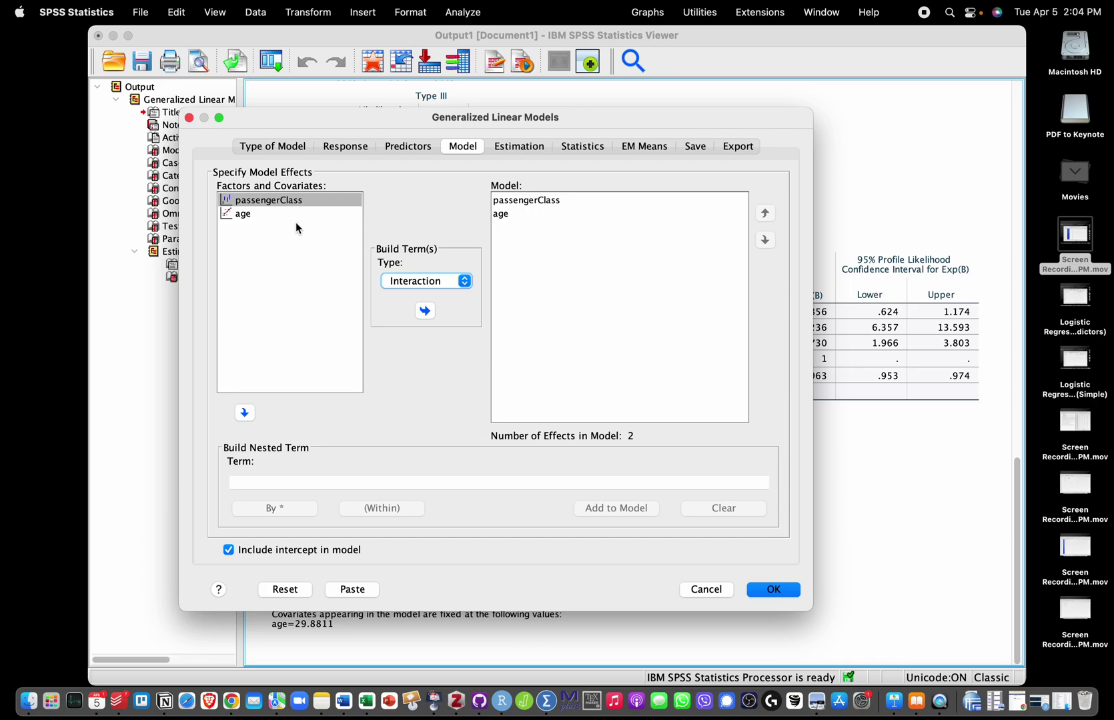
pyautogui.keyDown('shift'); pyautogui.click(240, 214); pyautogui.keyUp('shift')
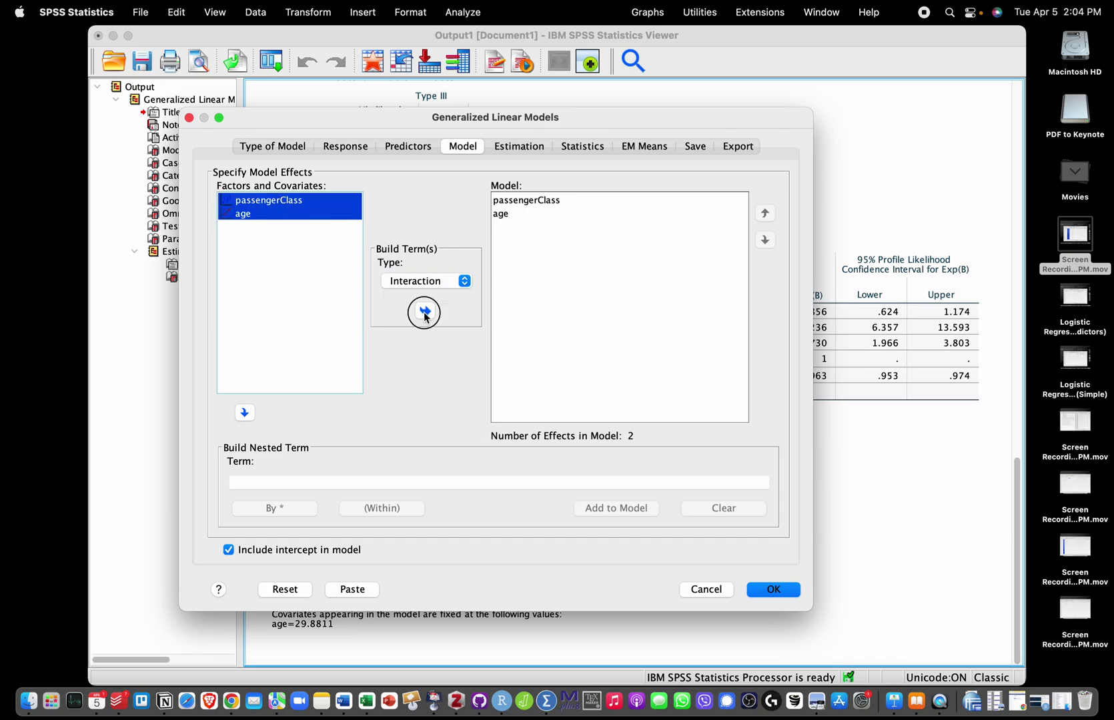
pyautogui.click(425, 311)
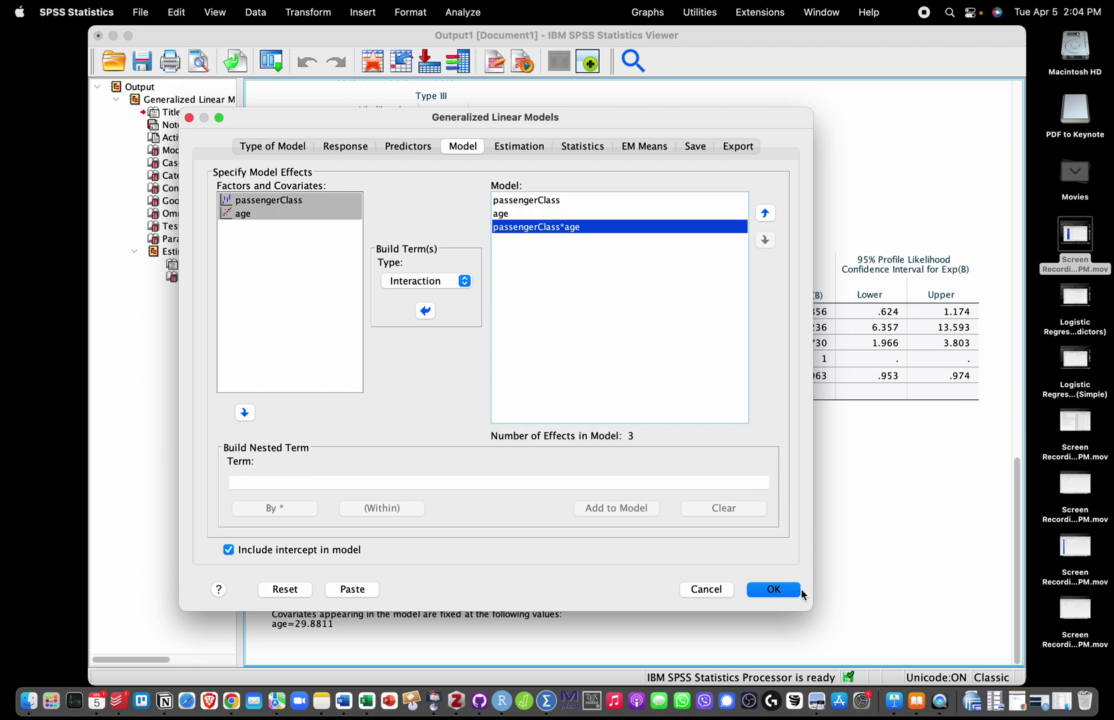
pyautogui.click(773, 589)
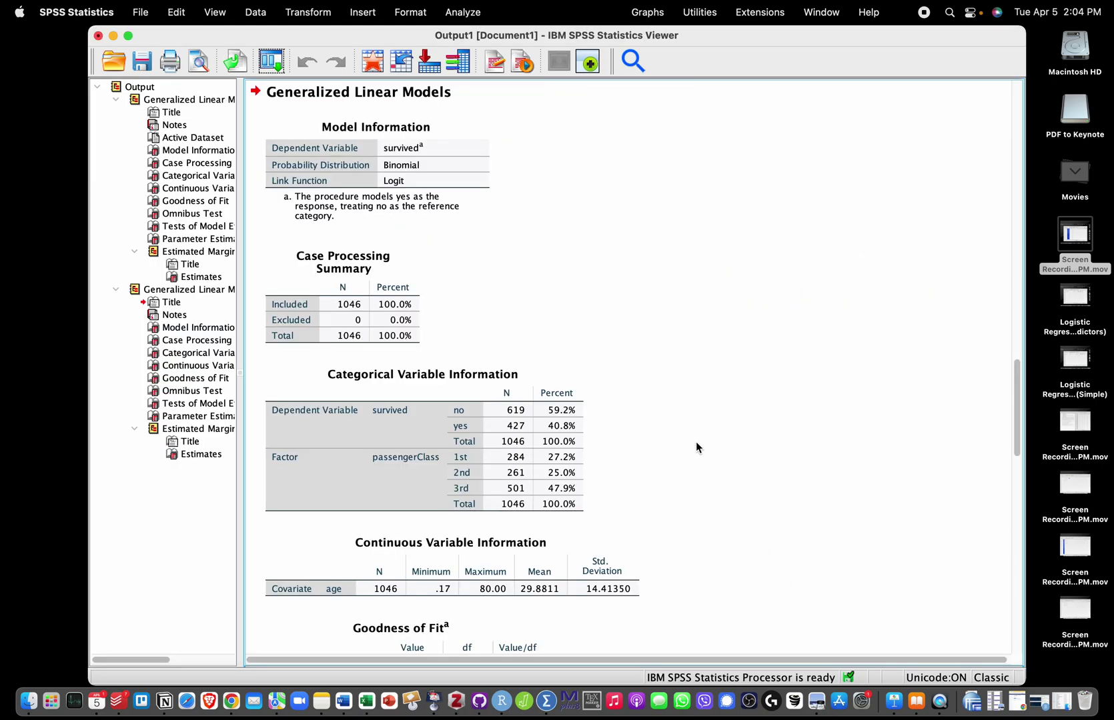
# Step: Examine the new model's output down to Tests of Model Effects, checking the passengerClass * age interaction
pyautogui.scroll(-10, 696, 443)
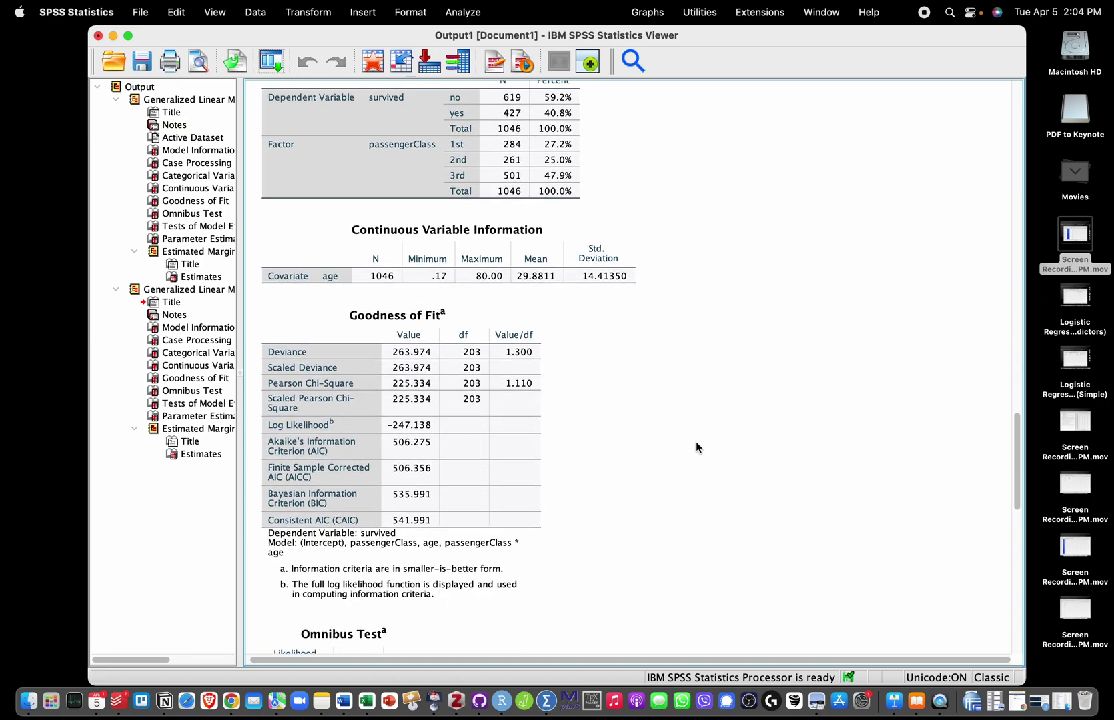
pyautogui.scroll(-10, 695, 443)
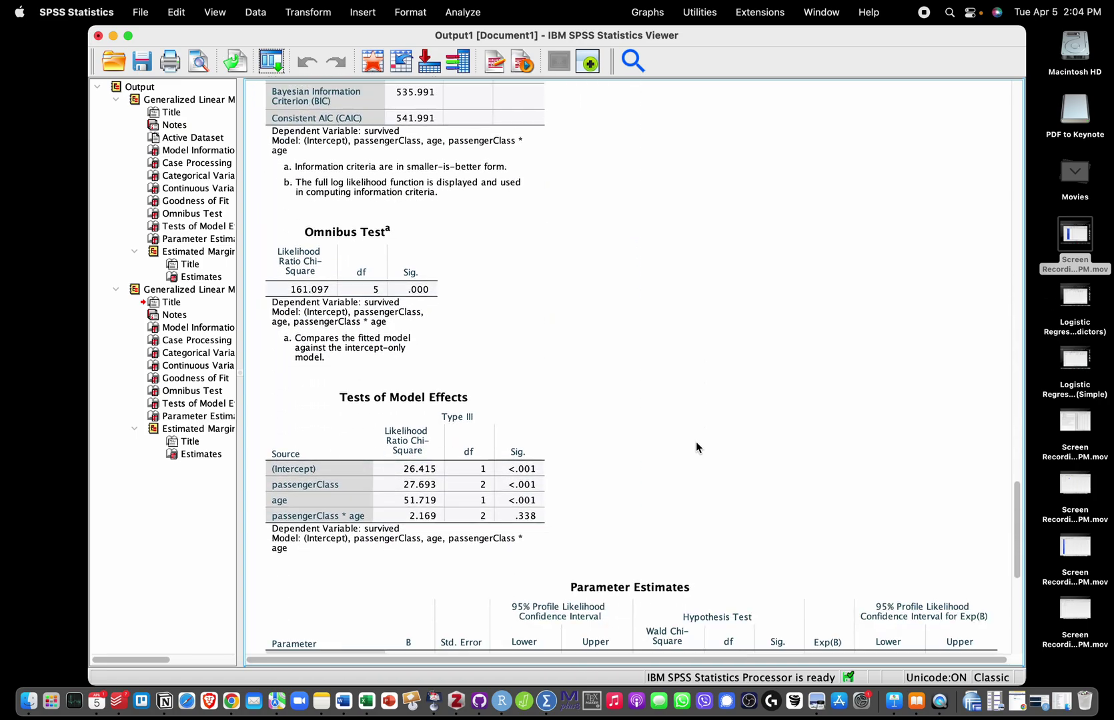
pyautogui.scroll(-5, 695, 441)
pyautogui.click(445, 347)
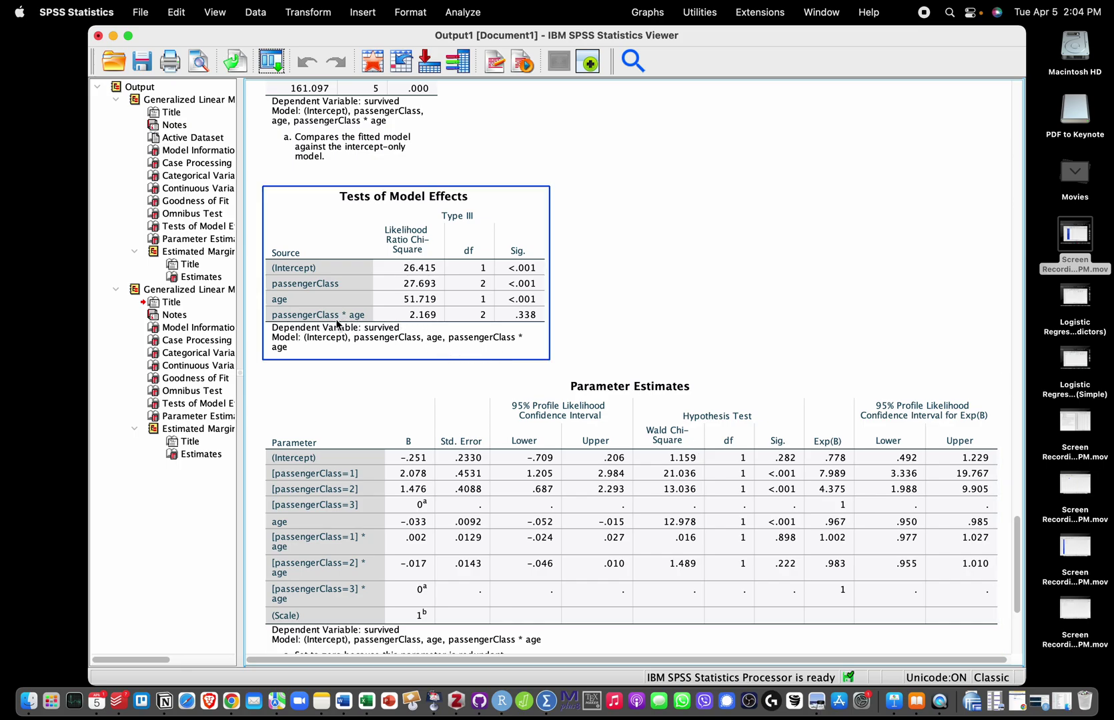
pyautogui.click(550, 338)
pyautogui.click(542, 346)
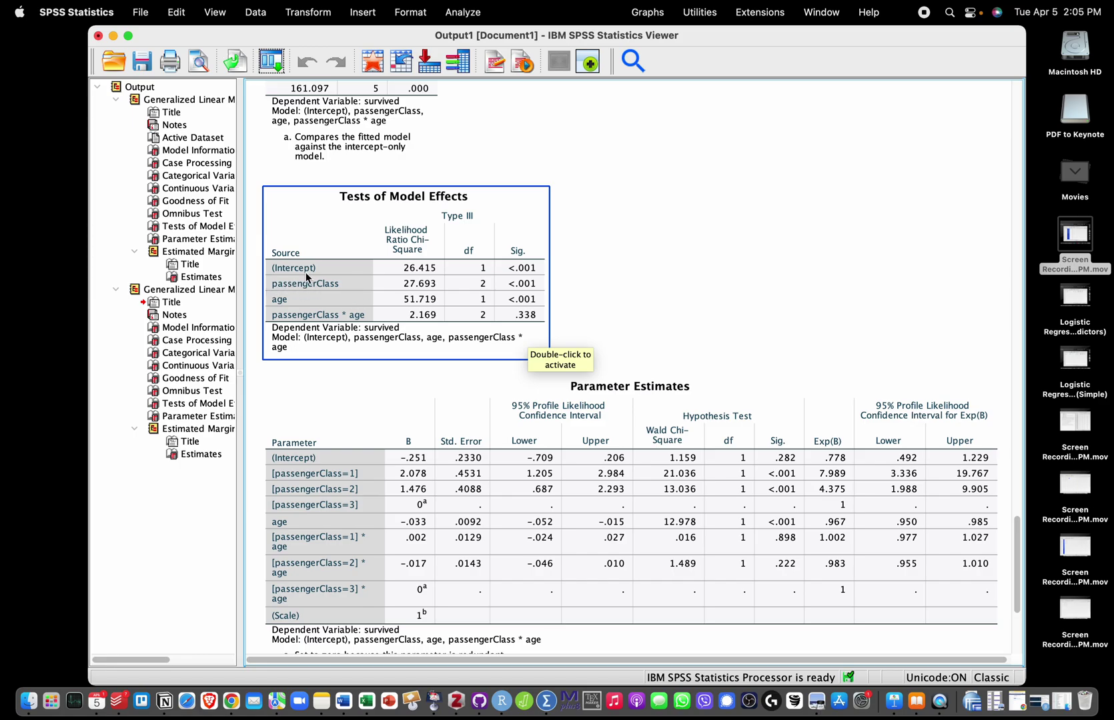
pyautogui.click(579, 315)
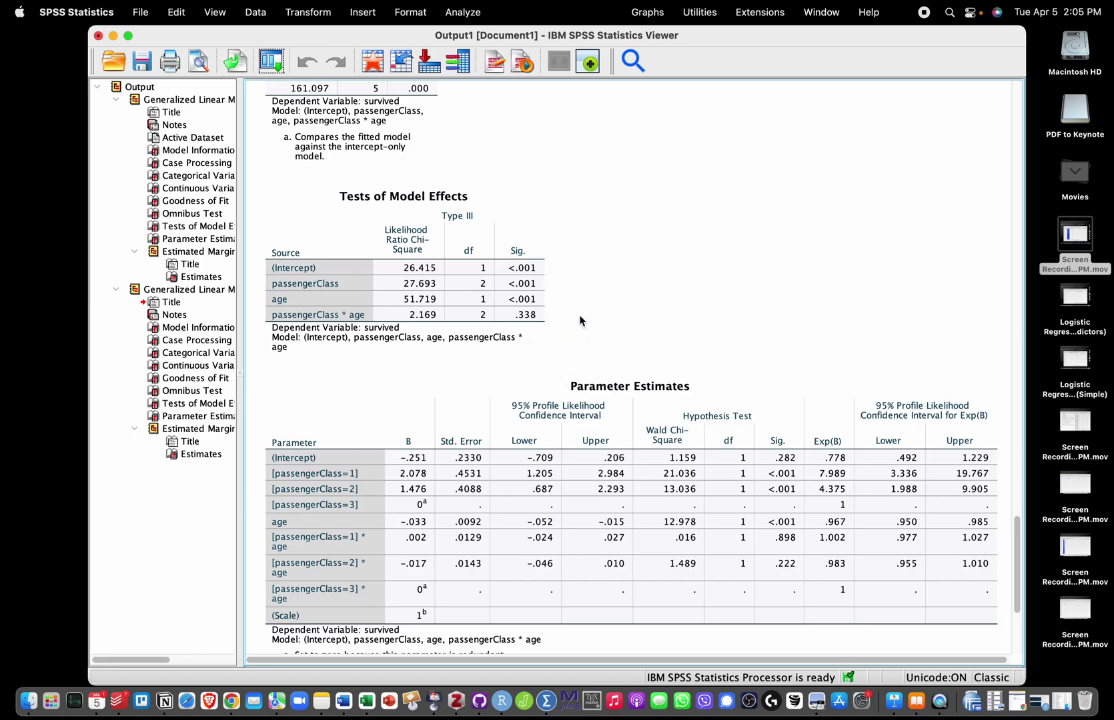
# Step: Examine the interaction model's Parameter Estimates table and the Estimated Marginal Means for passengerClass
pyautogui.press('Down')
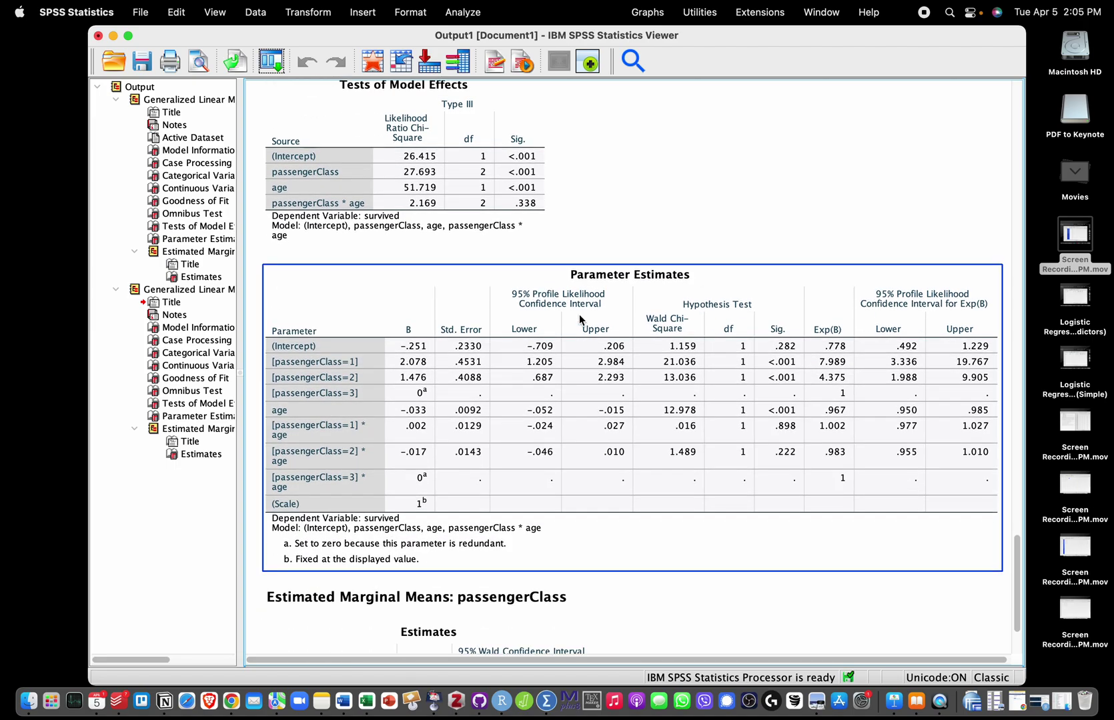
pyautogui.scroll(2, 578, 293)
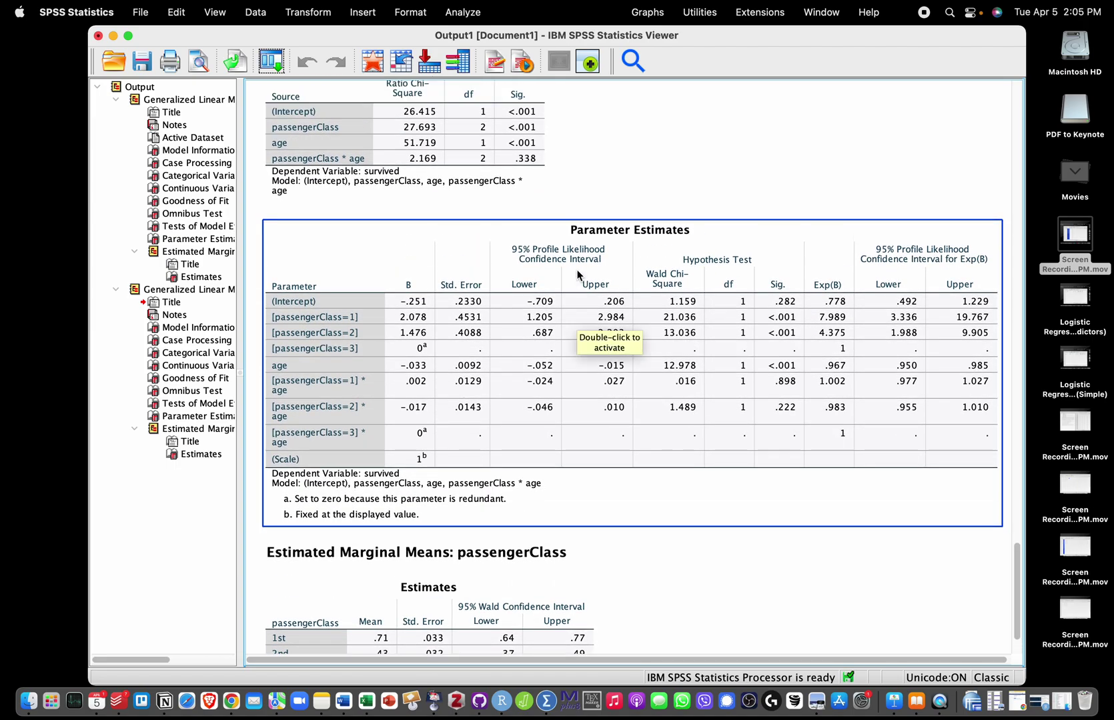
pyautogui.scroll(-3, 466, 289)
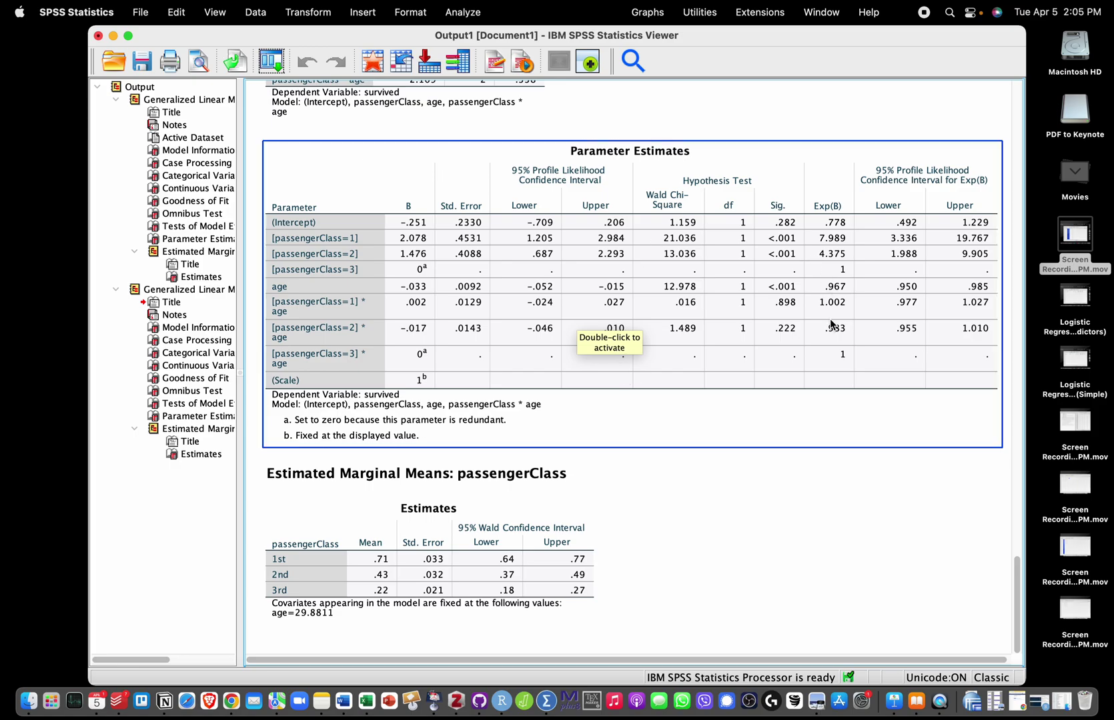
pyautogui.click(725, 491)
pyautogui.click(833, 396)
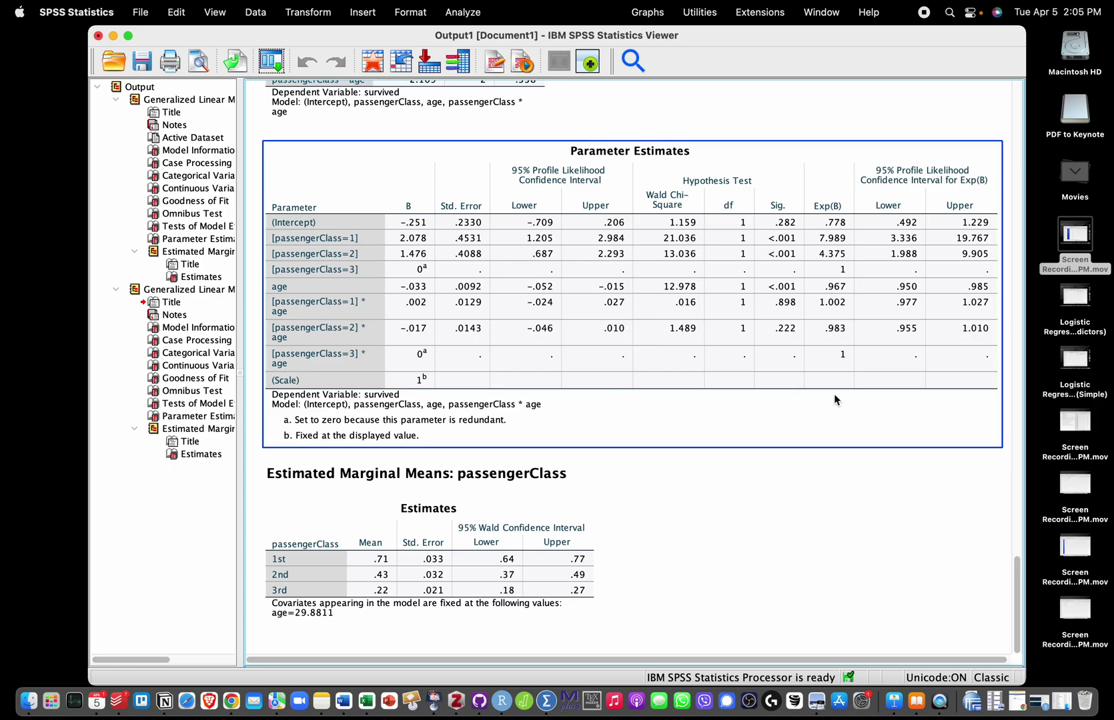